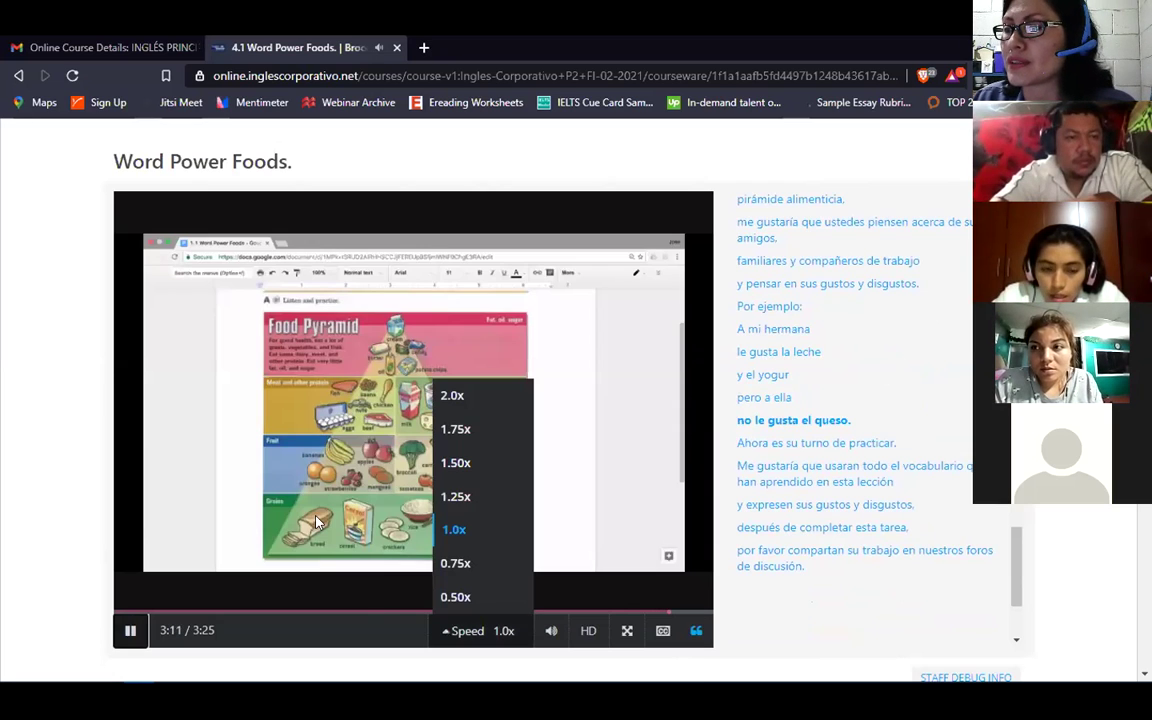
Pause the food pyramid video and start a new discussion post for the Word Power Foods lesson
click(378, 370)
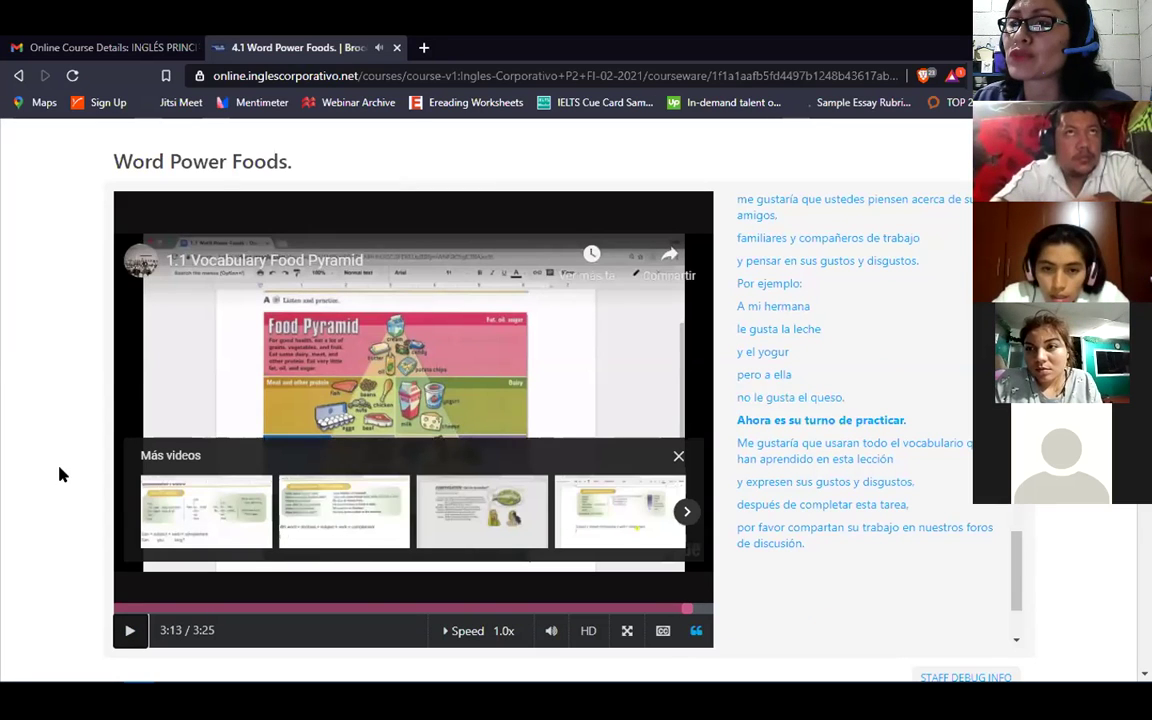
scroll(98, 330, down, 5)
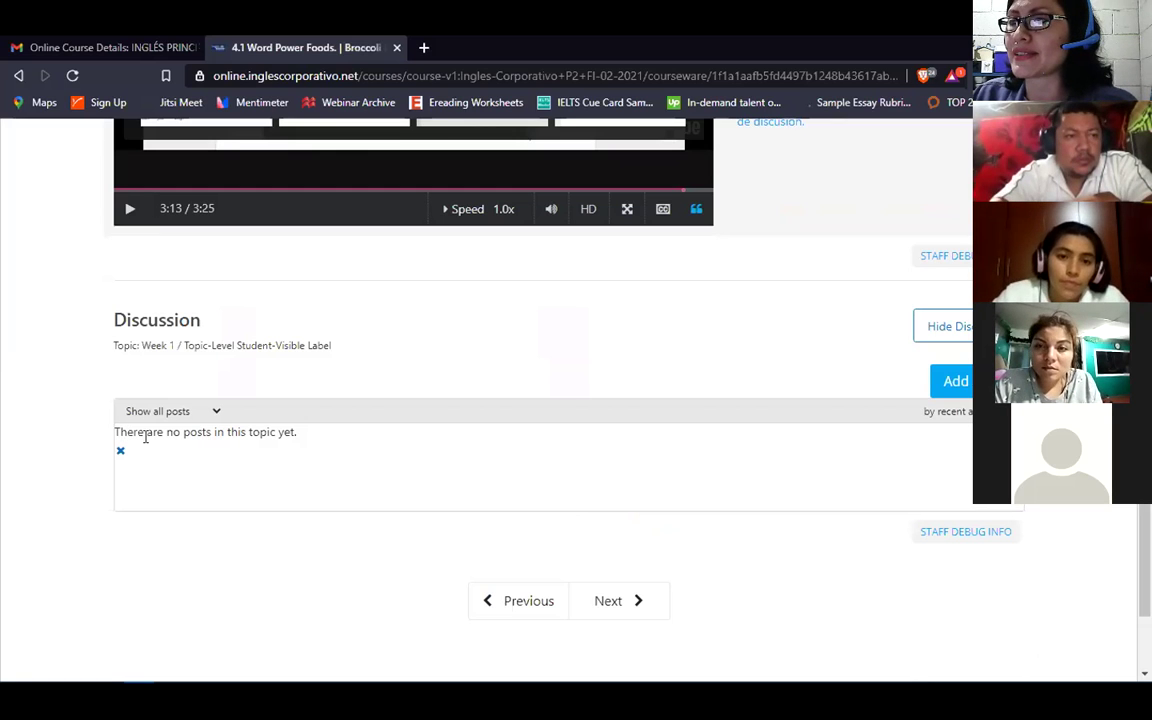
click(957, 380)
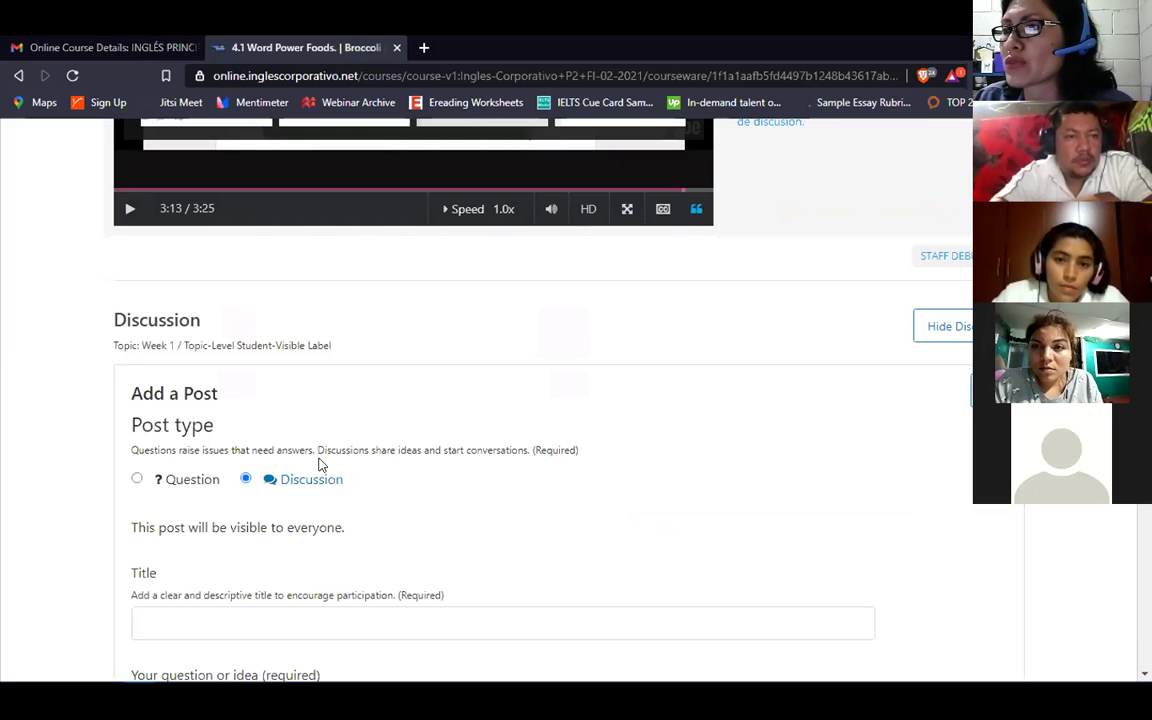
scroll(320, 465, down, 2)
scroll(205, 327, down, 1)
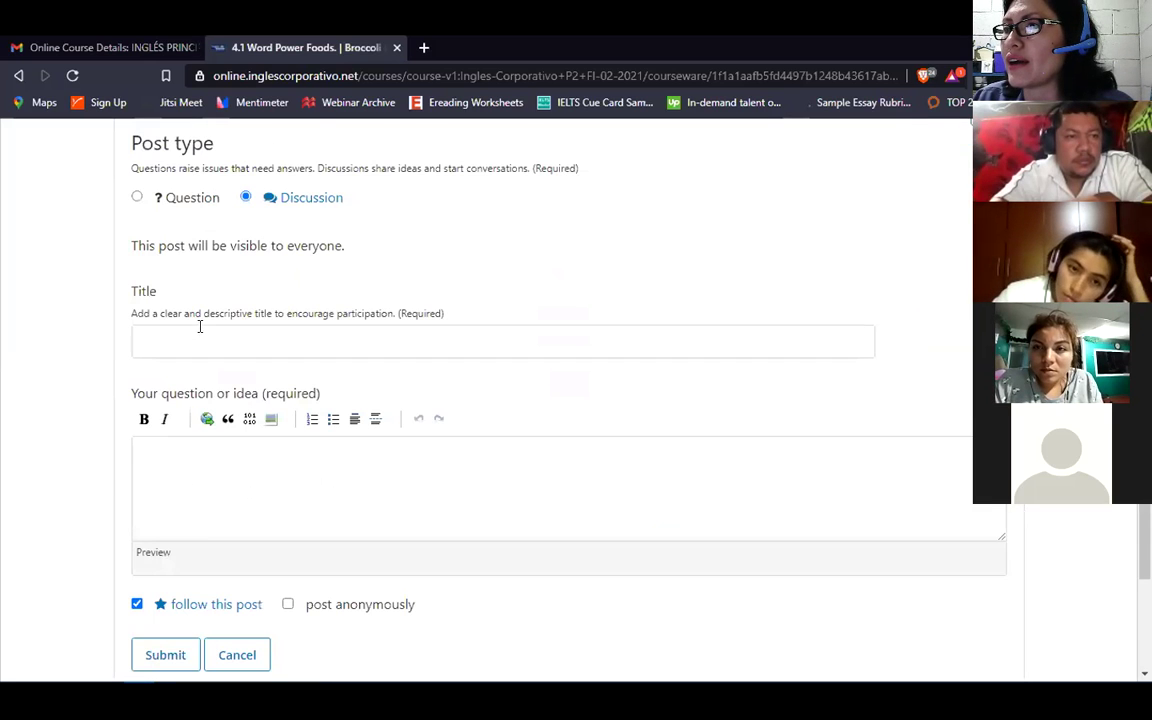
click(201, 347)
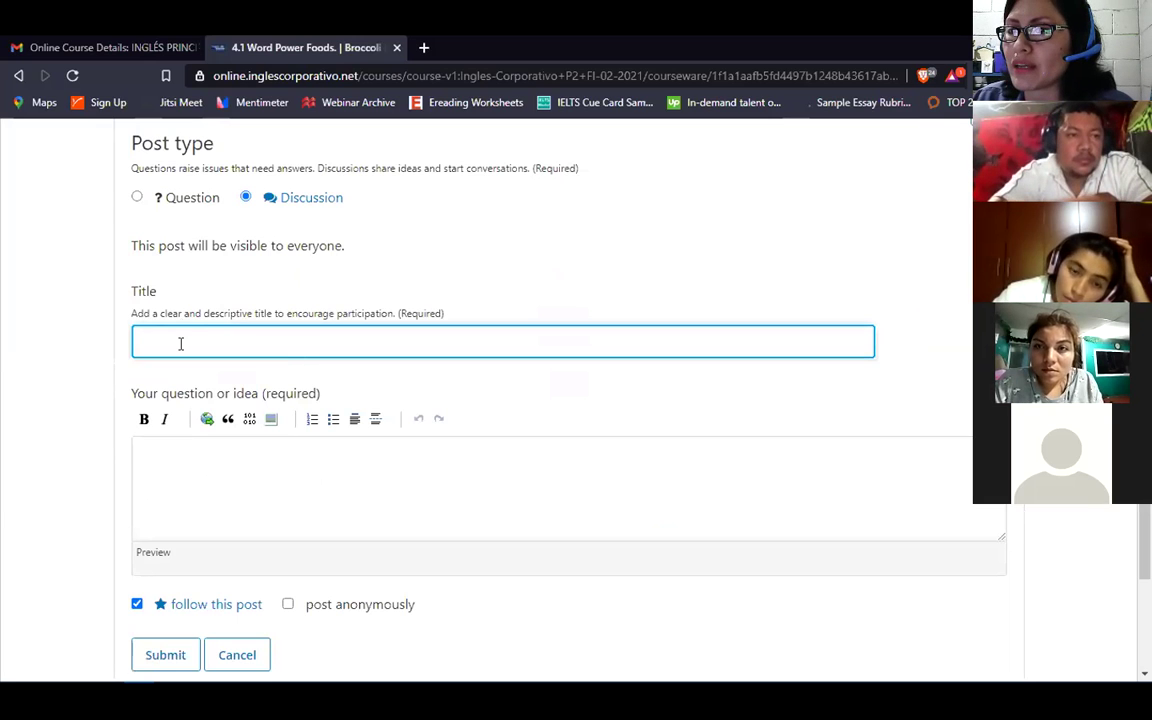
scroll(170, 468, up, 2)
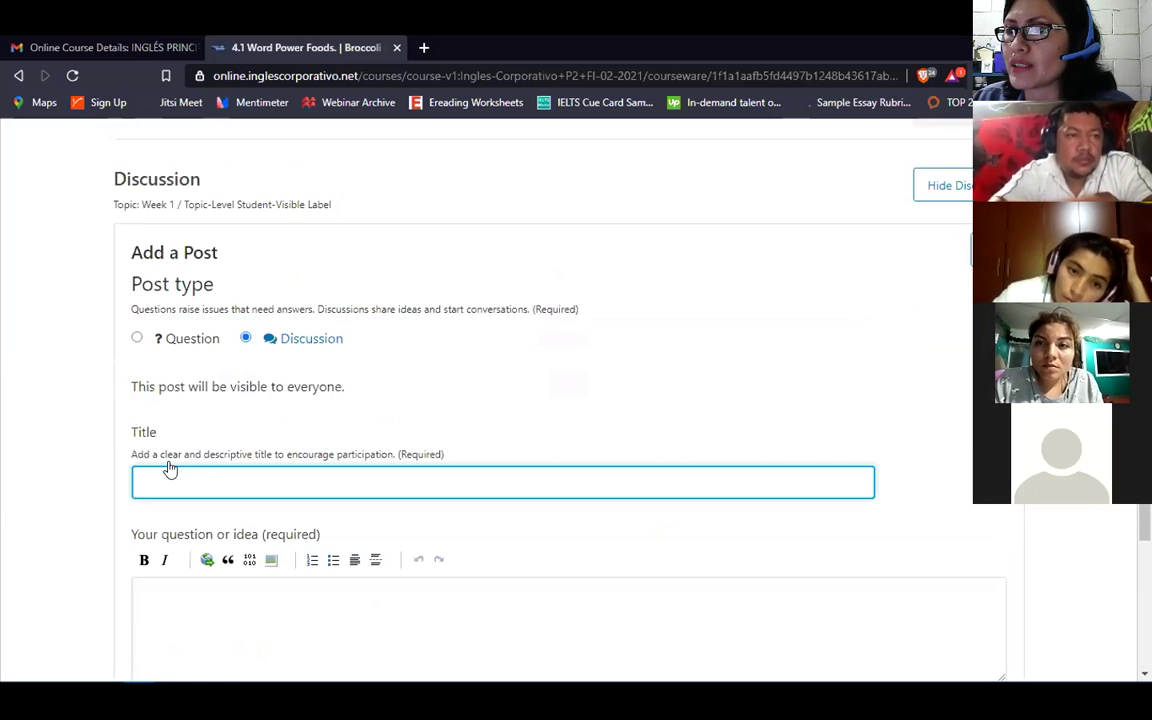
scroll(170, 468, down, 2)
Begin the post's question or idea text with "I like potato chips and"
click(165, 477)
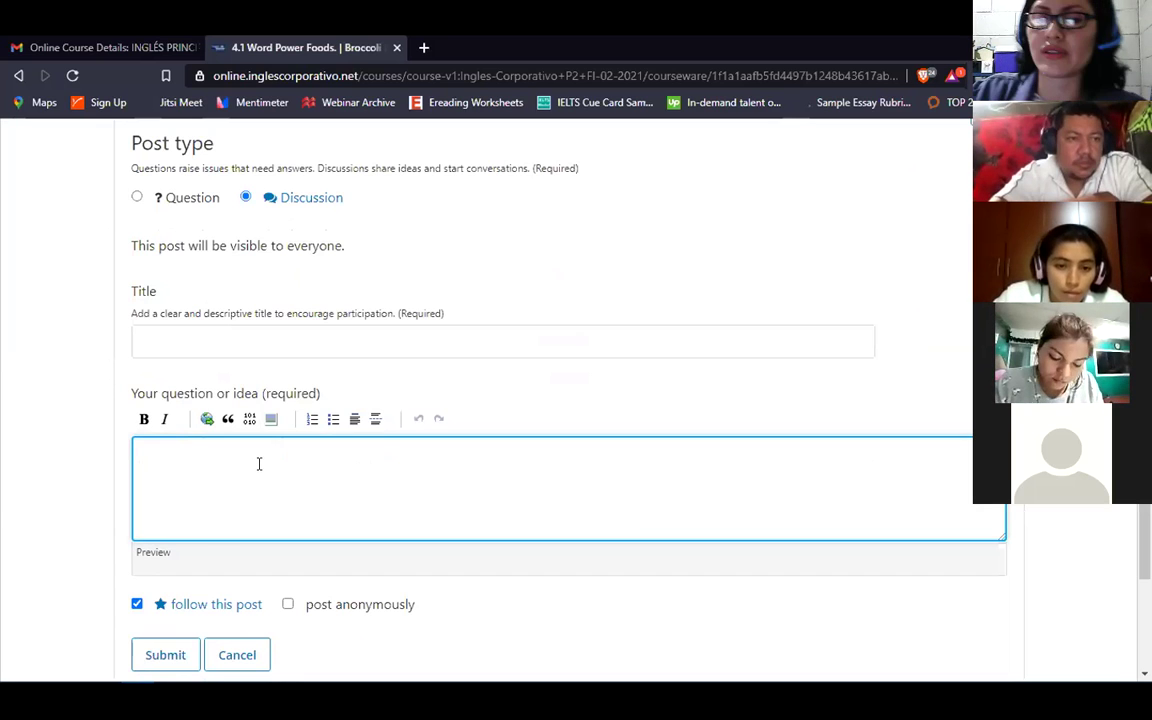
text(Ilike)
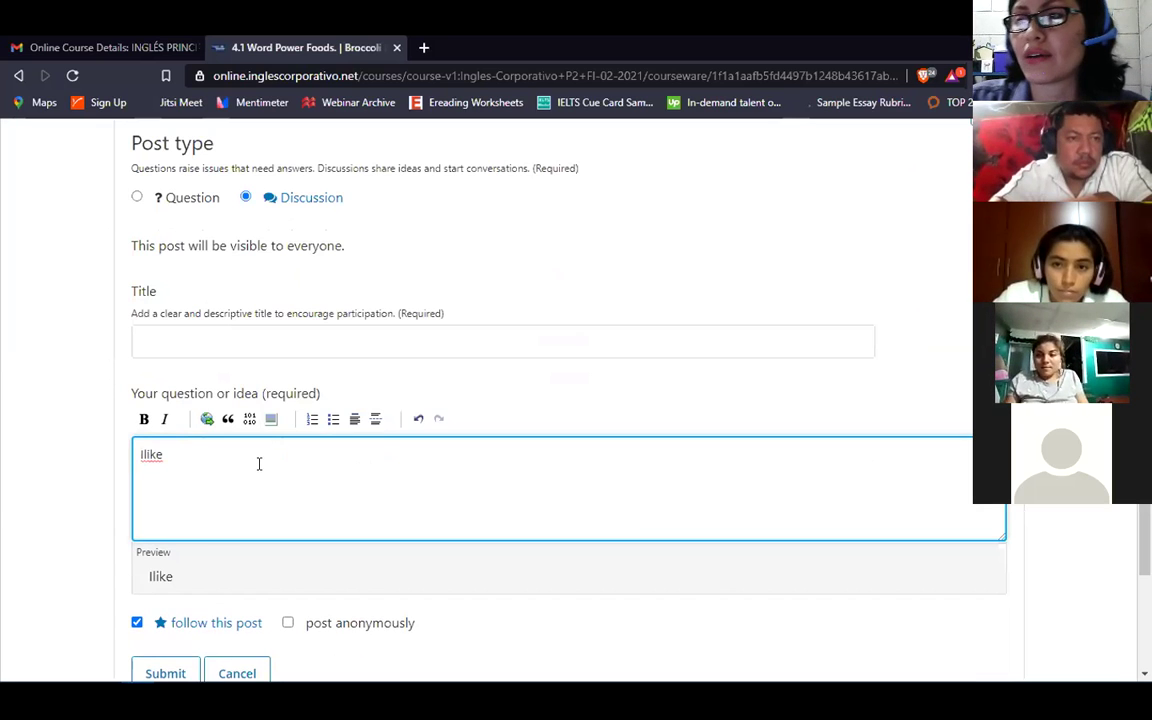
key(BackSpace)
key(BackSpace)
key(BackSpace)
key(BackSpace)
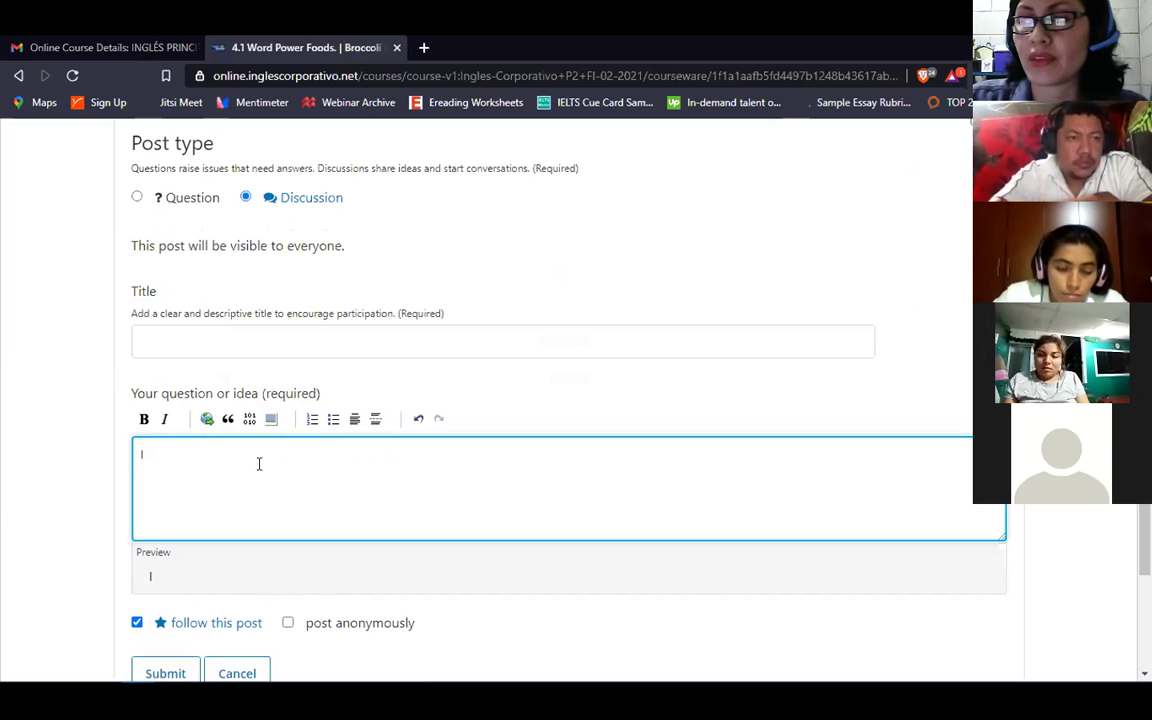
text(like)
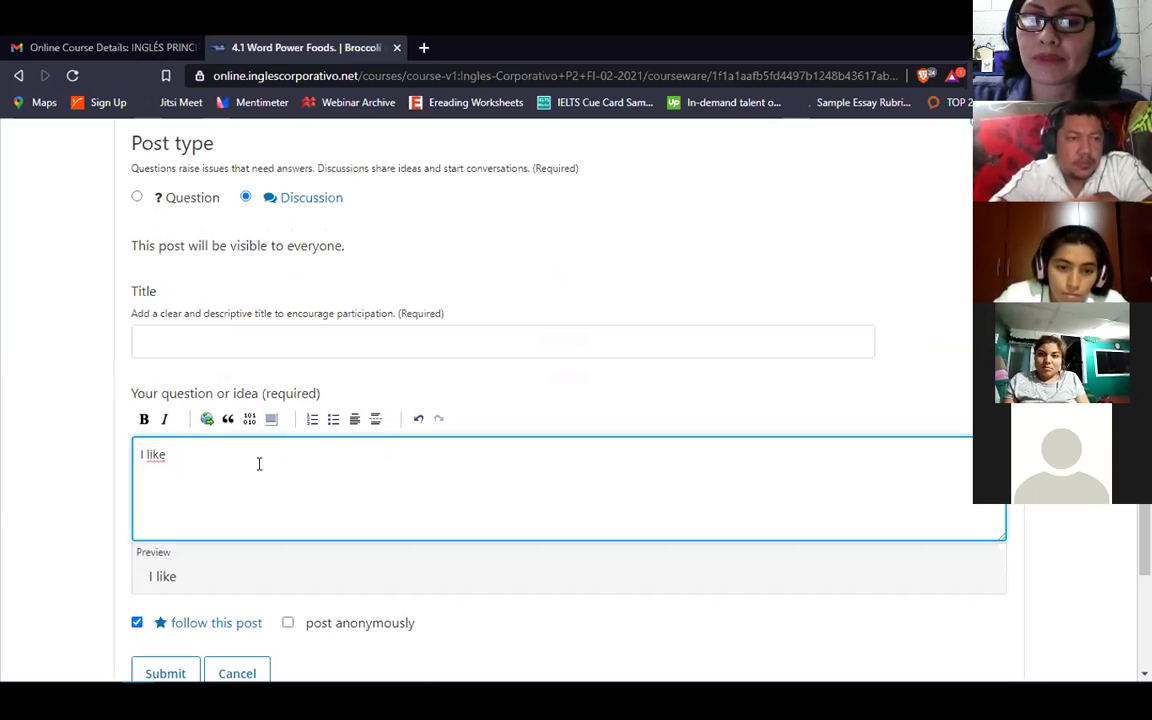
text( cho)
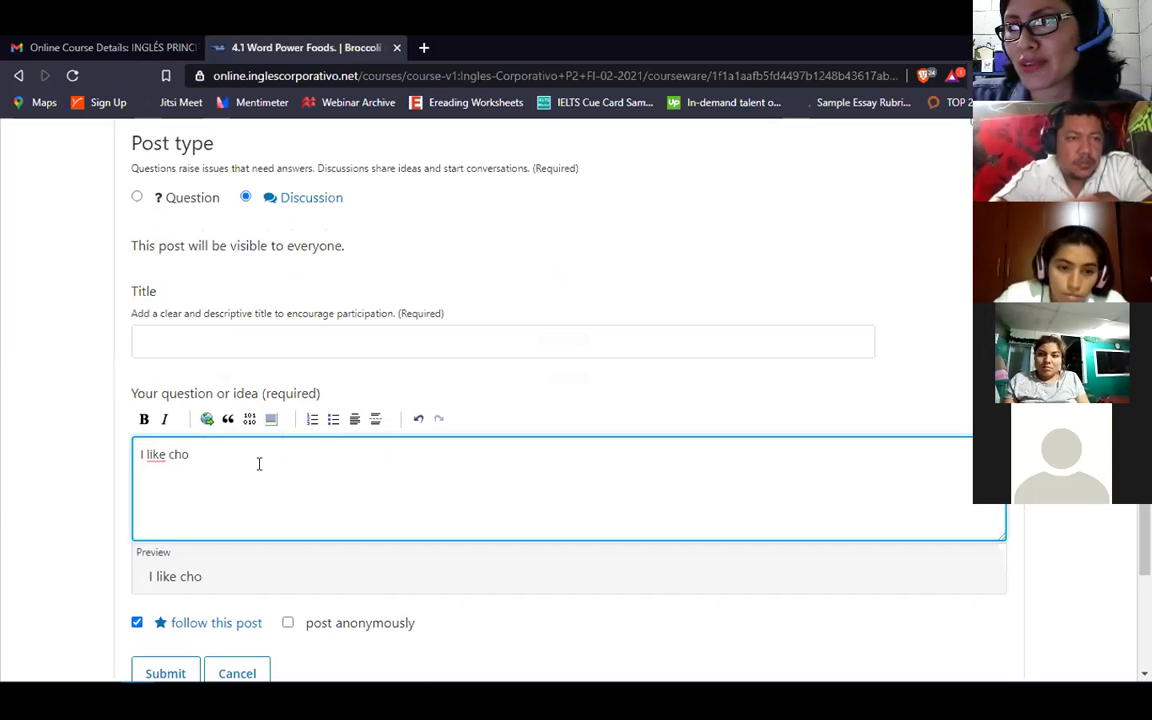
key(BackSpace)
key(BackSpace)
key(BackSpace)
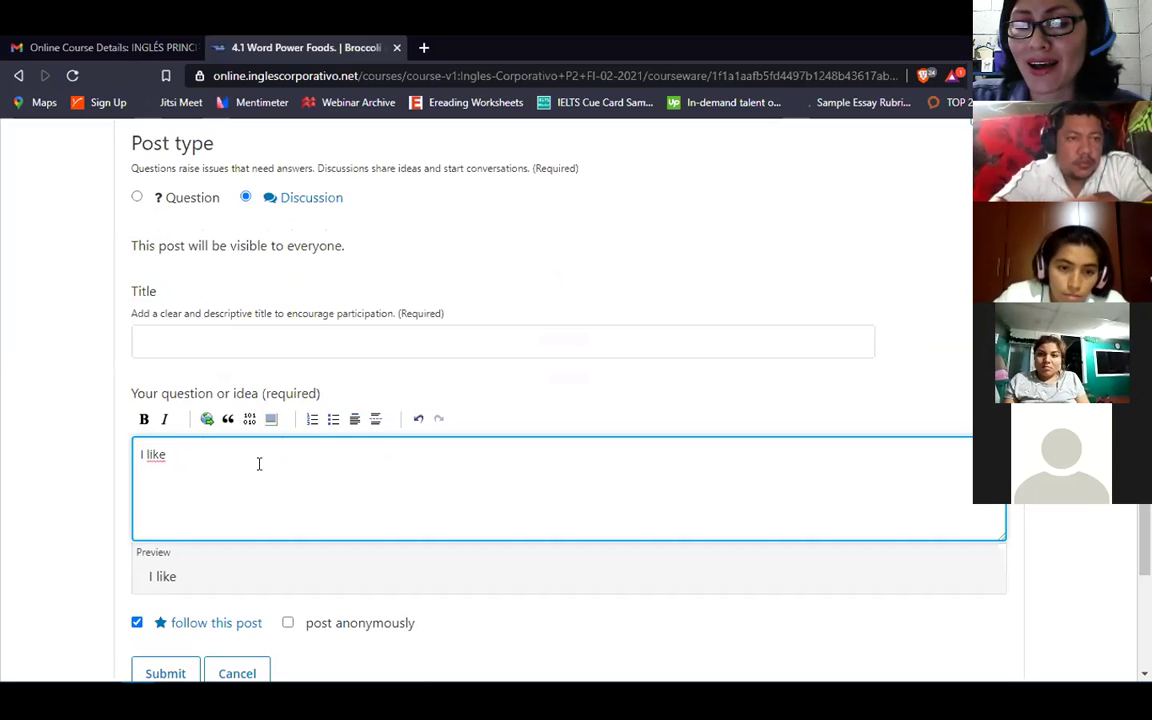
text(potato)
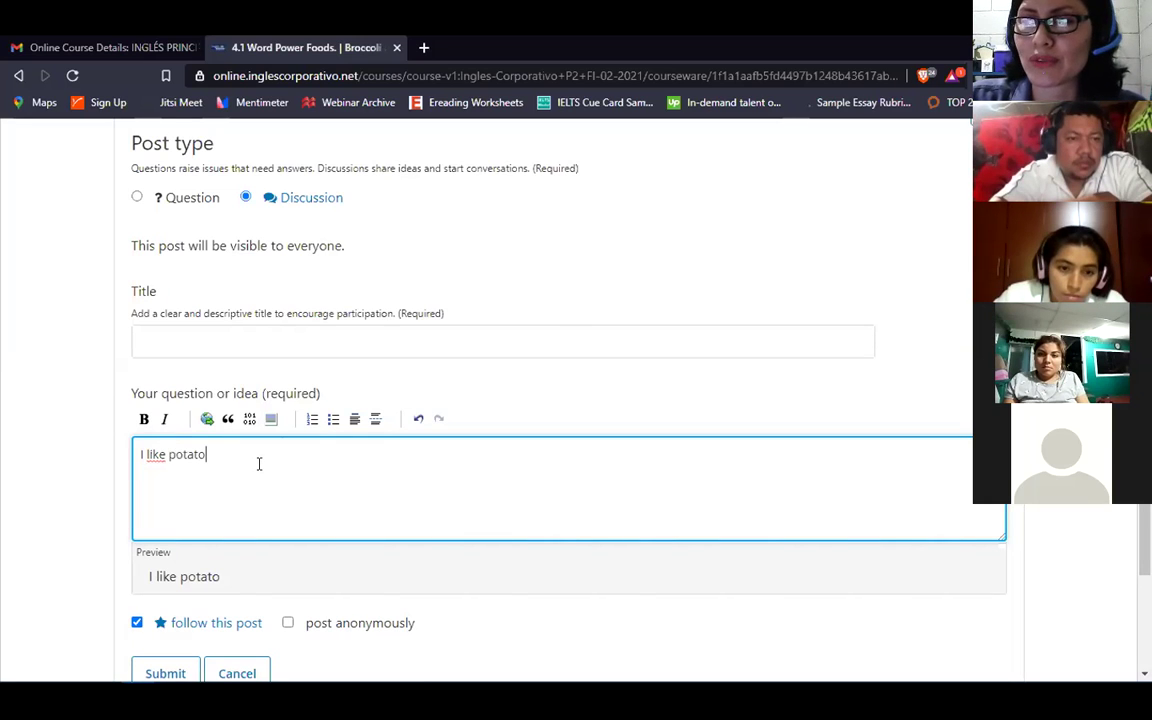
text( c)
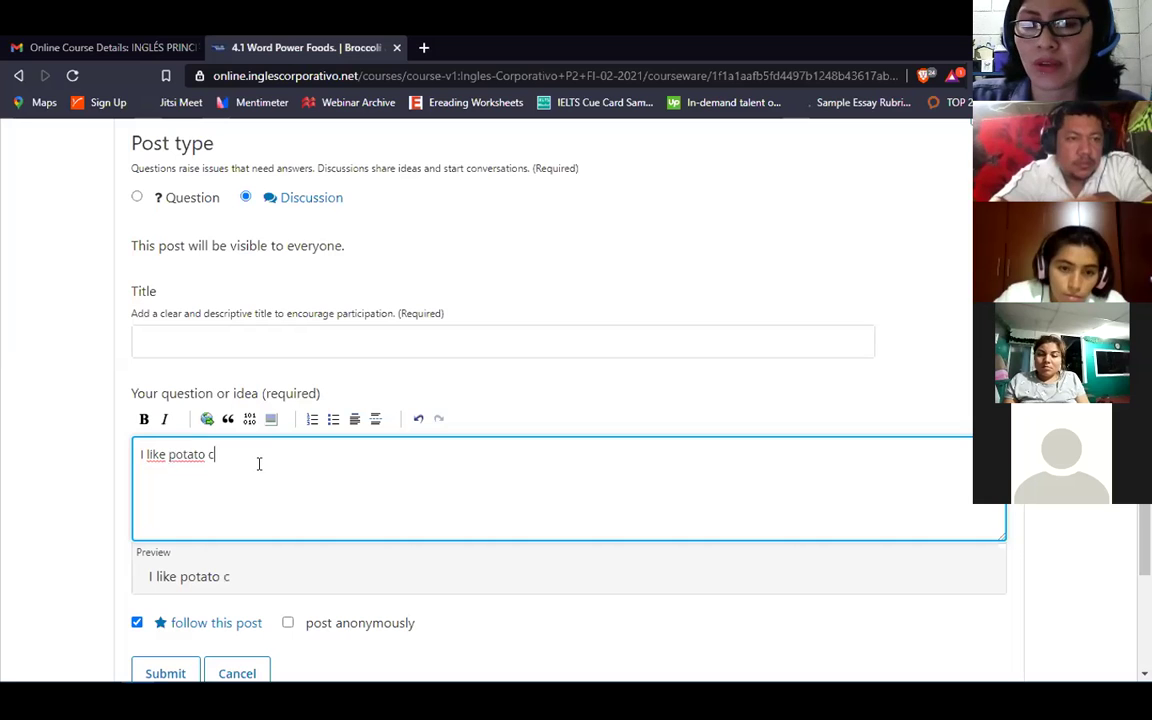
text(hips and)
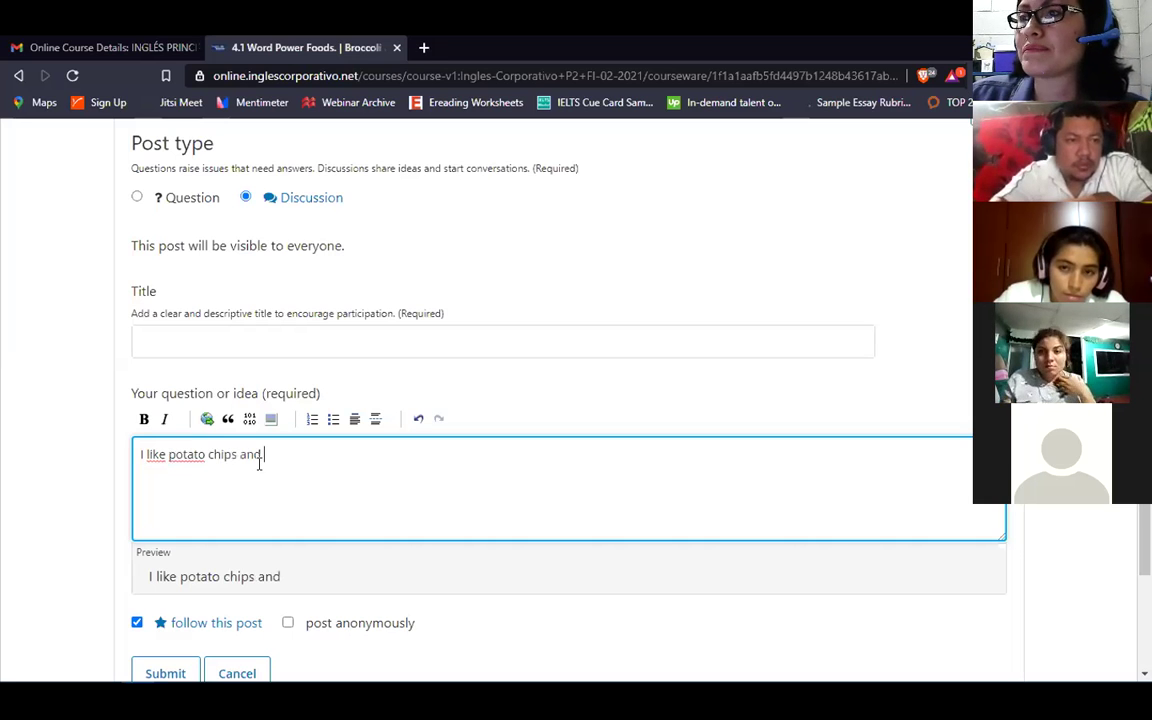
Check the food pyramid for another food and add "butter" to the end of the post's sentence
scroll(259, 462, up, 10)
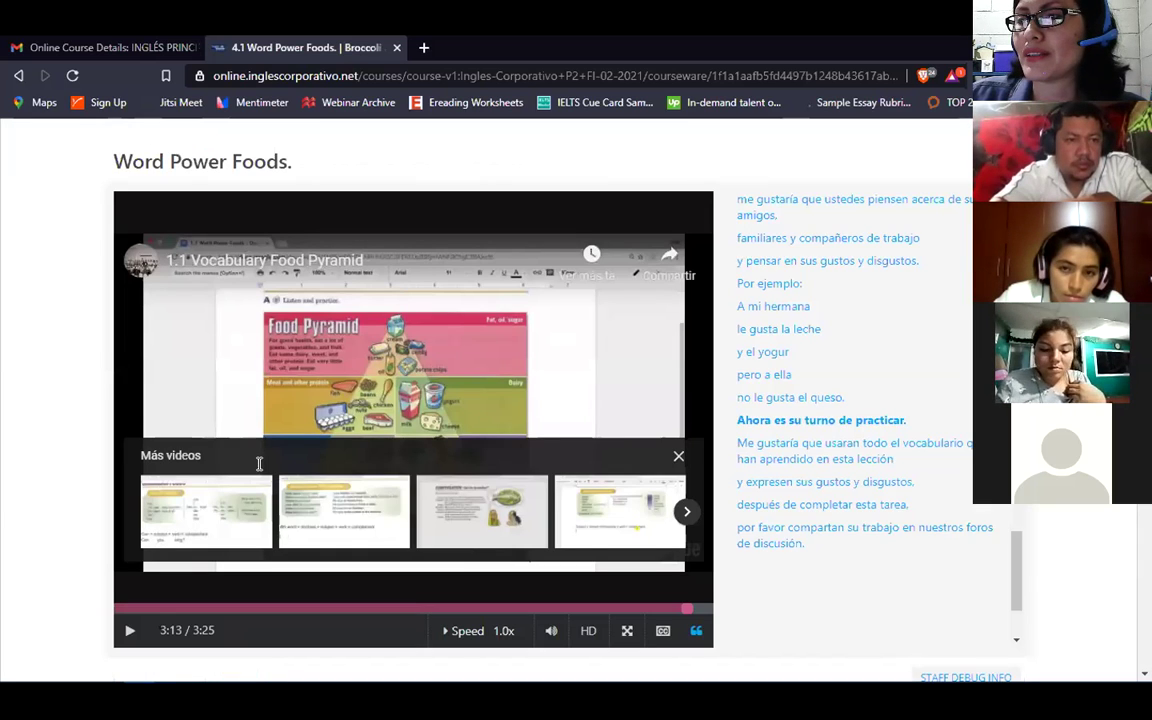
scroll(259, 463, down, 10)
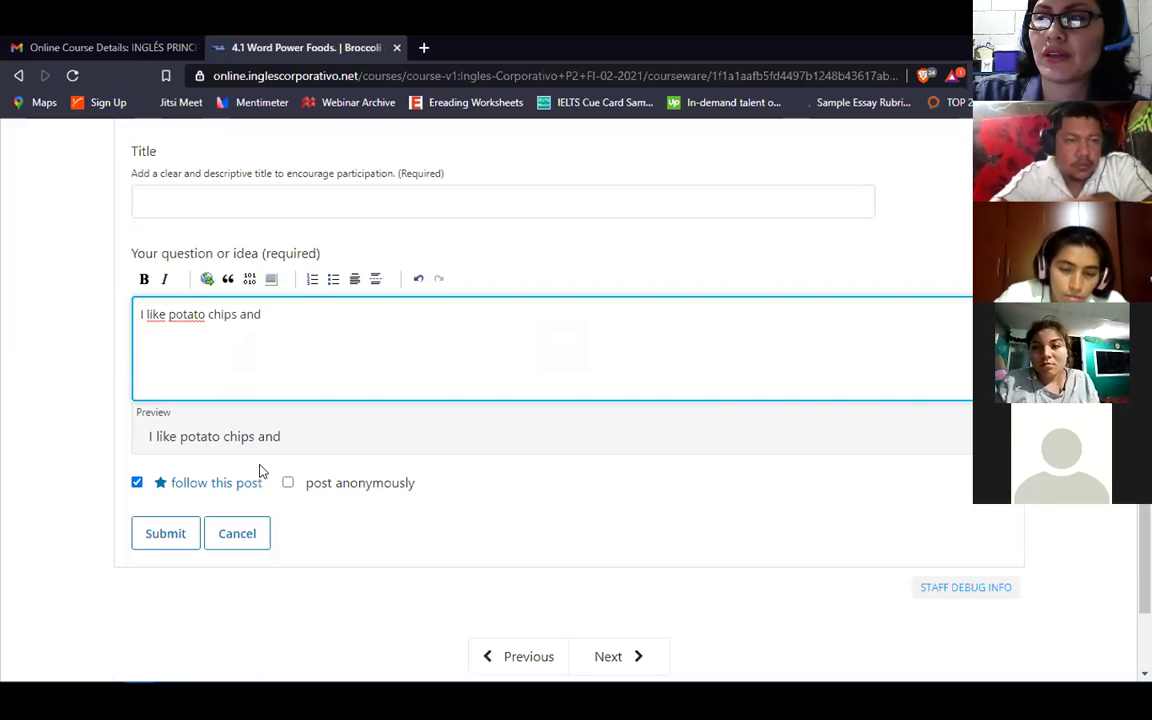
text(butter)
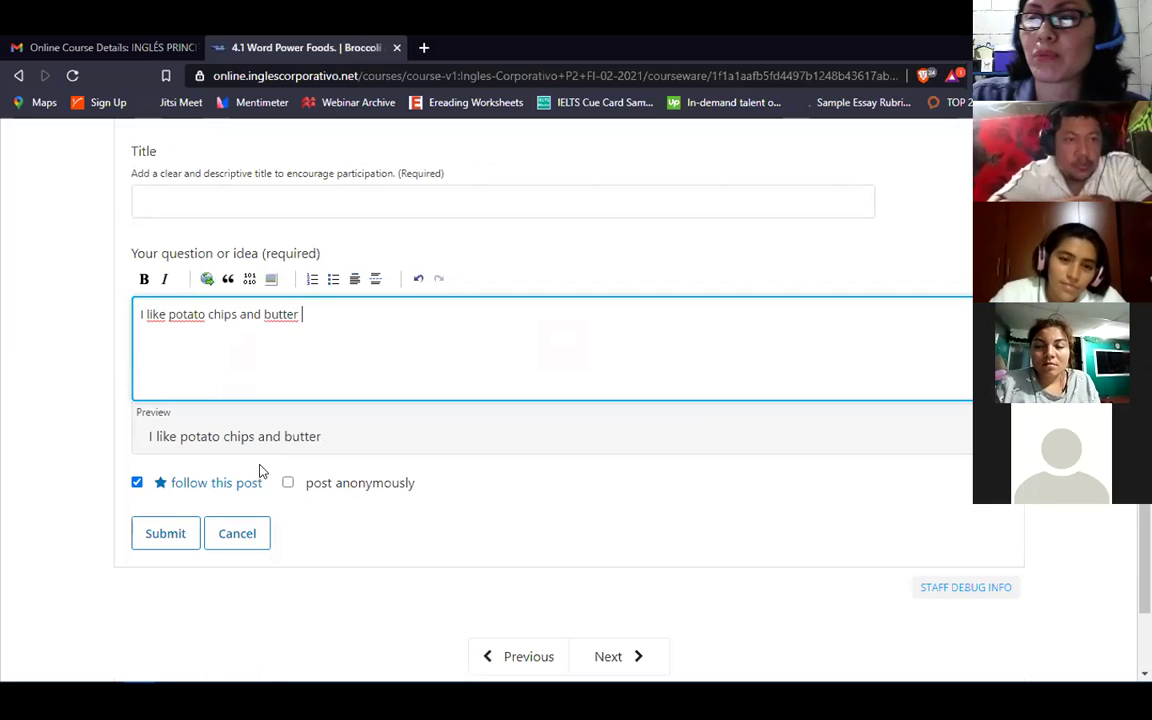
text(but)
key(BackSpace)
key(BackSpace)
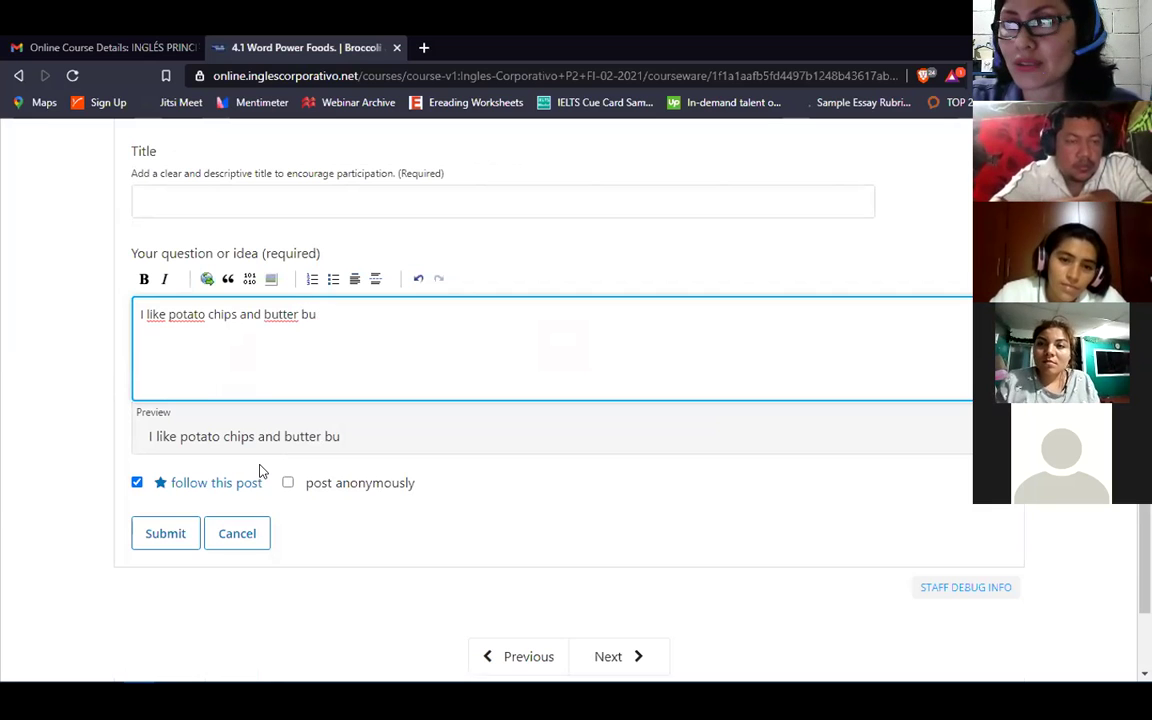
key(BackSpace)
key(BackSpace)
key(BackSpace)
Complete the post's sentence after "butter" with ", but I don't like chocolate."
text(, b)
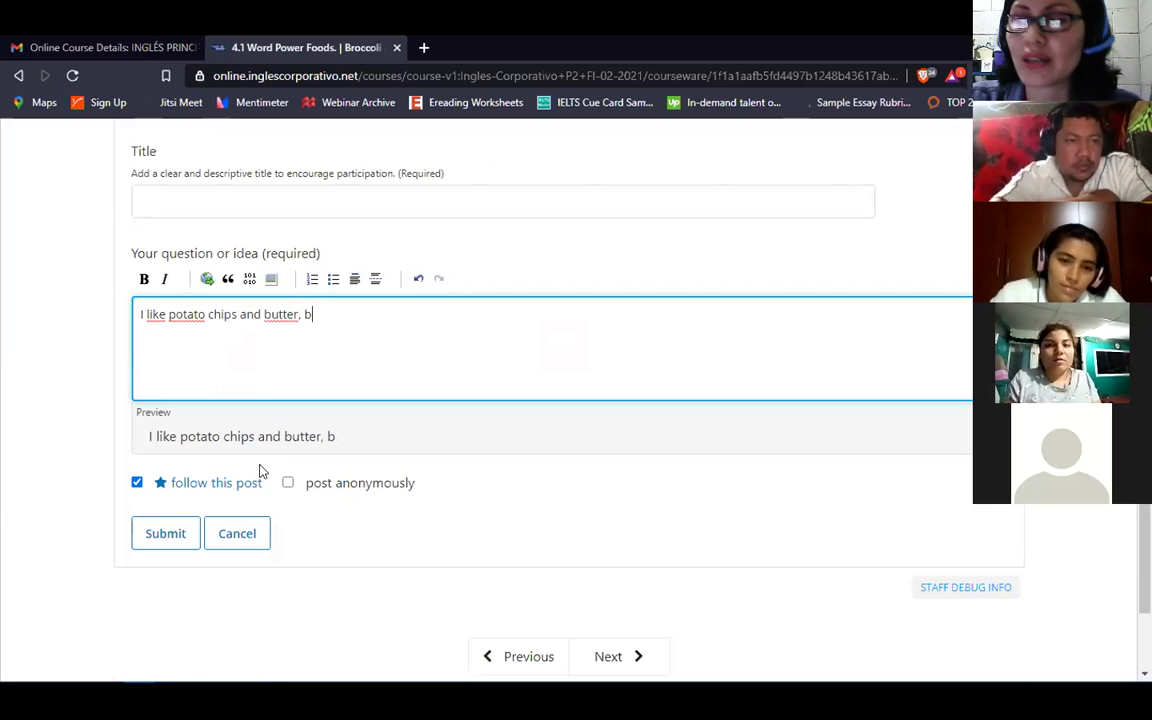
text(ut I o)
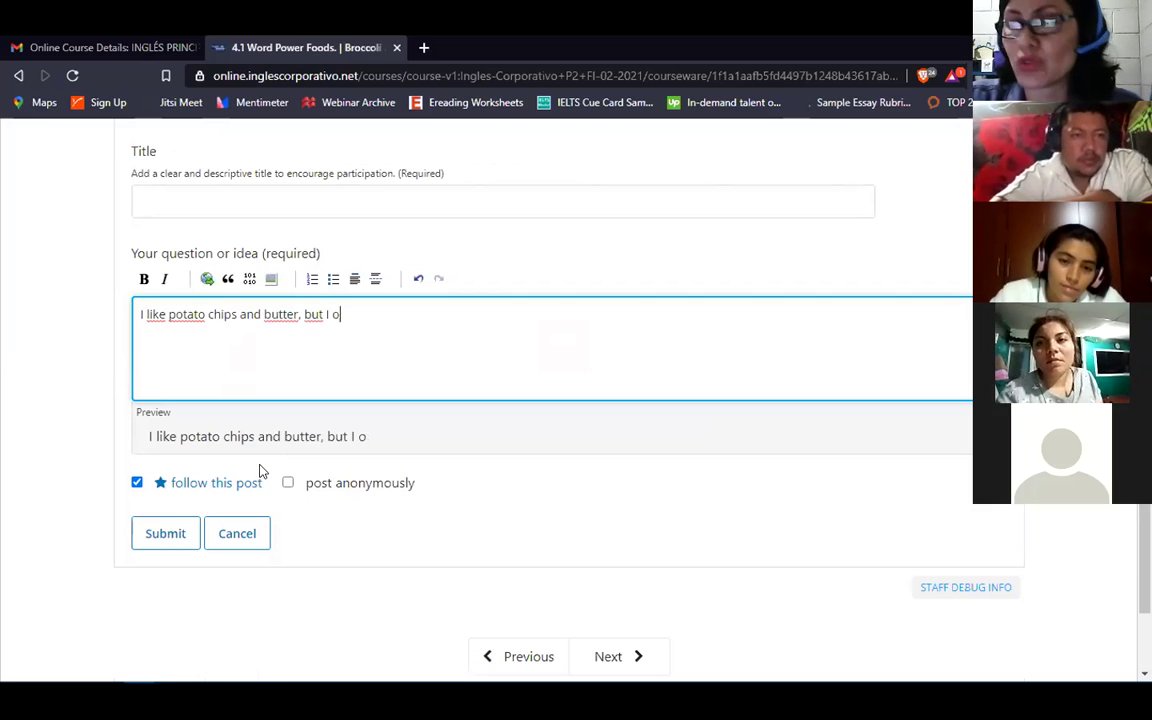
text(dnt l)
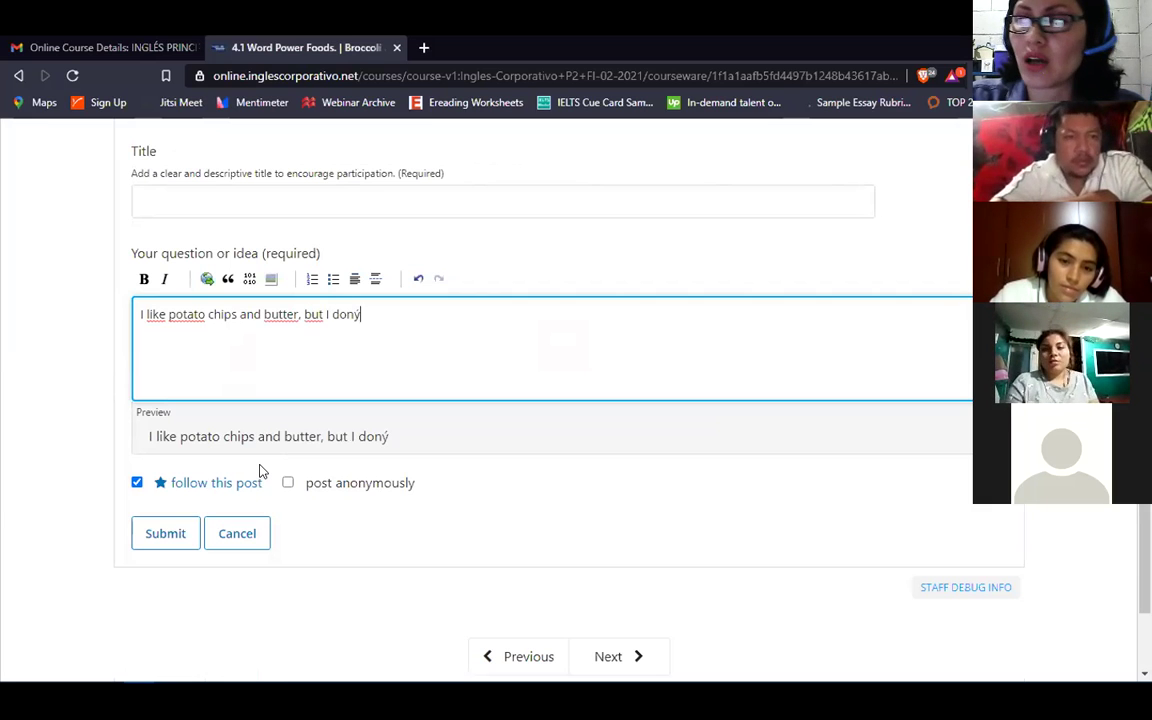
key(BackSpace)
key(BackSpace)
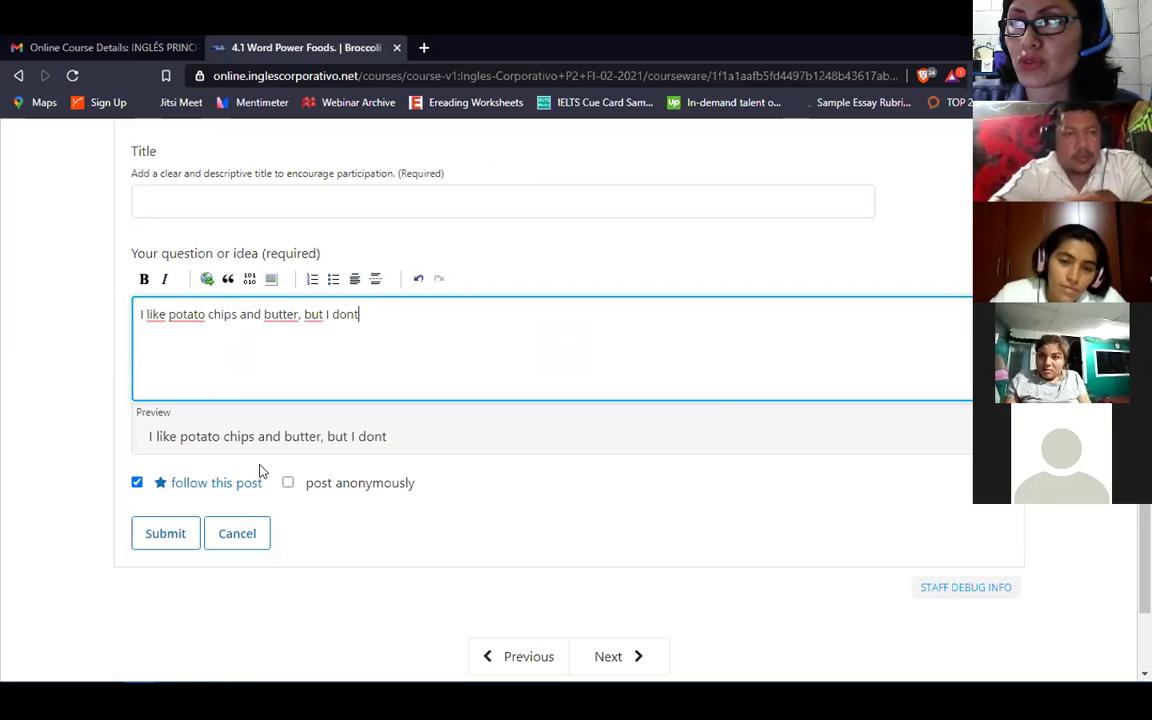
key(BackSpace)
text('t)
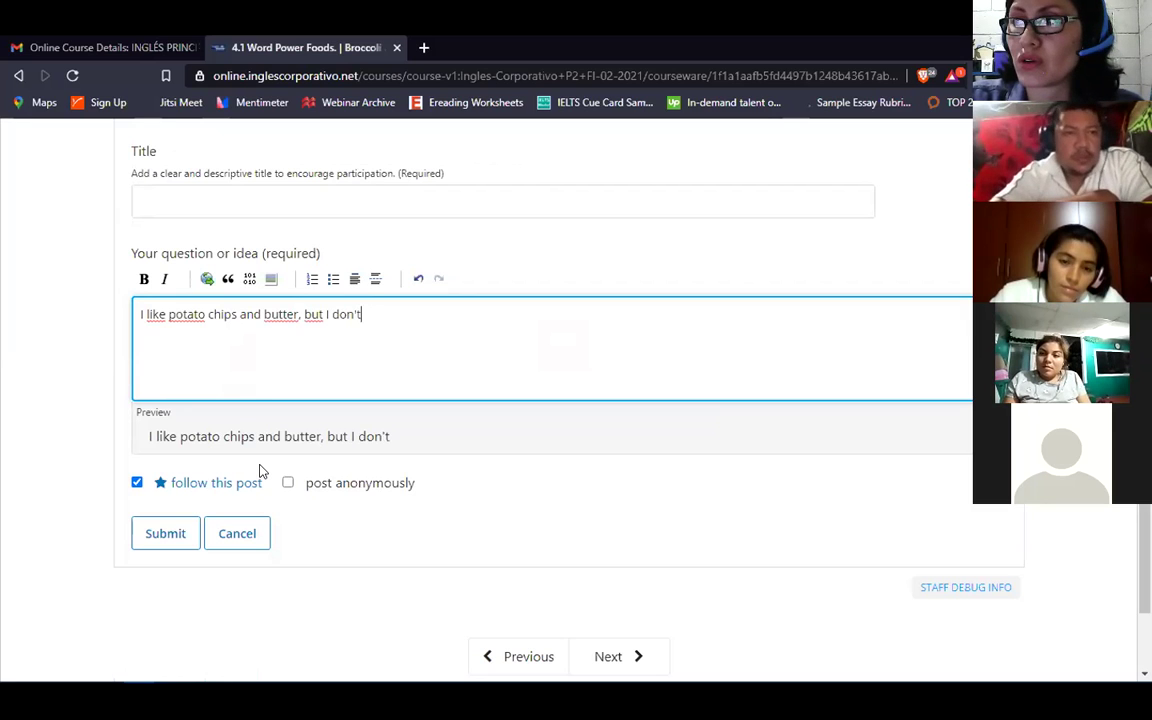
text( like)
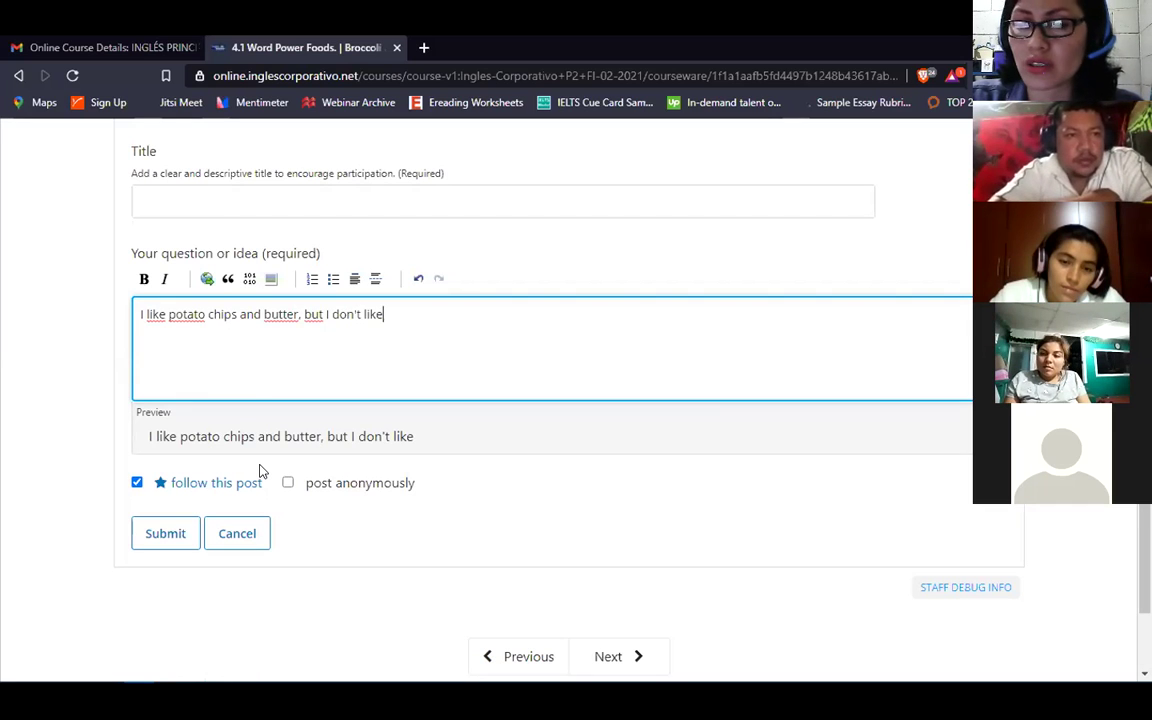
text( ch)
text(oc)
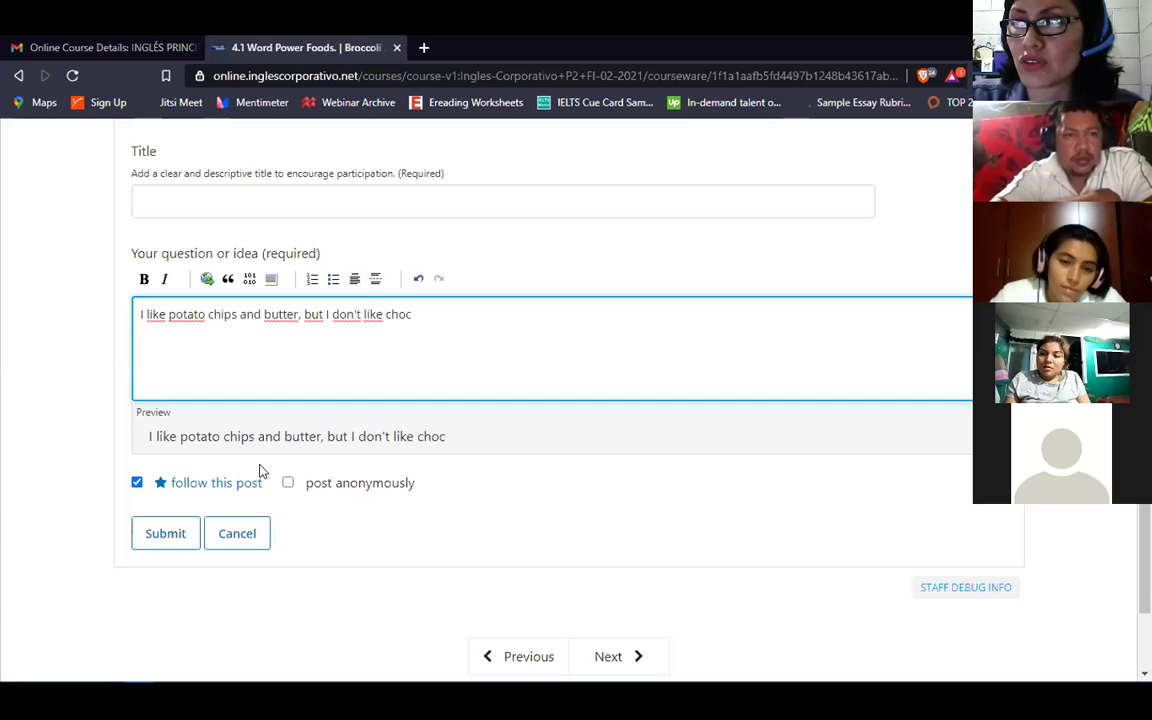
text(olate)
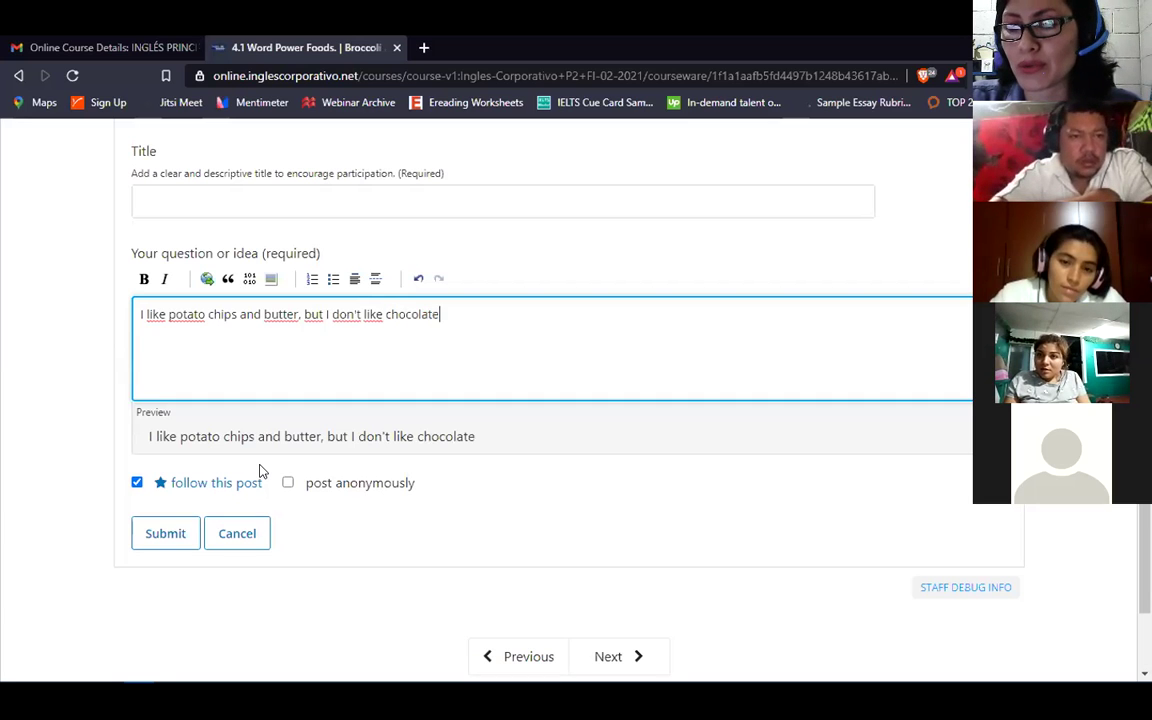
text(.)
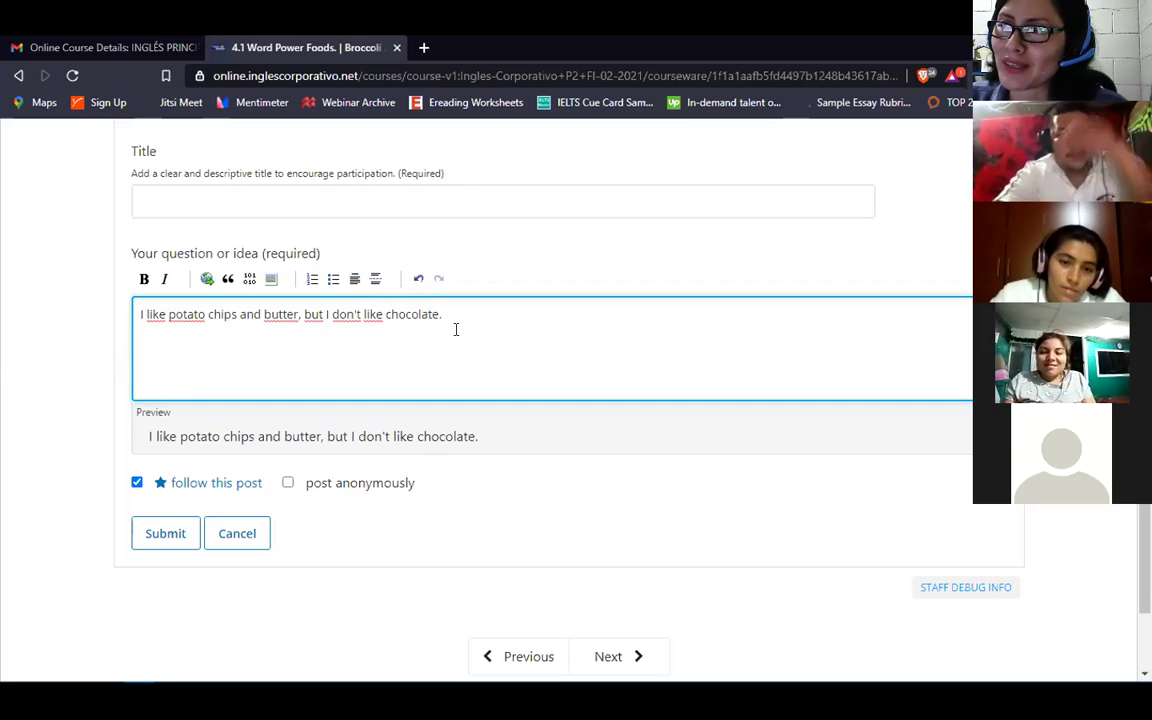
click(164, 316)
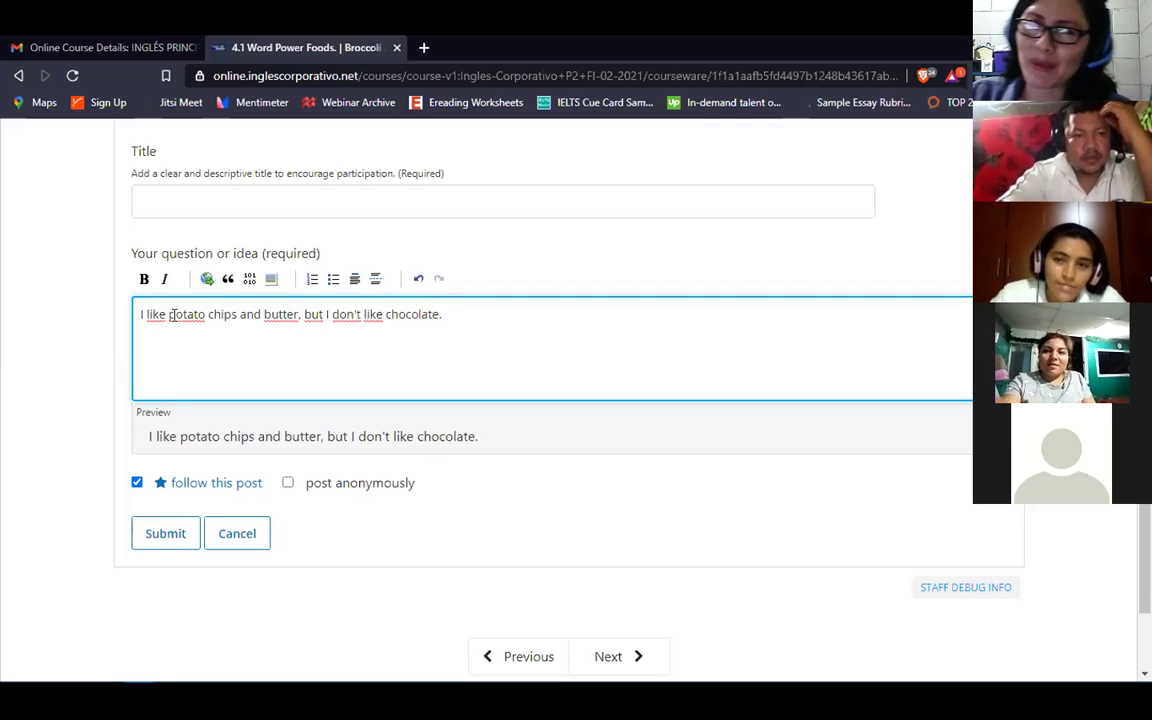
key(End)
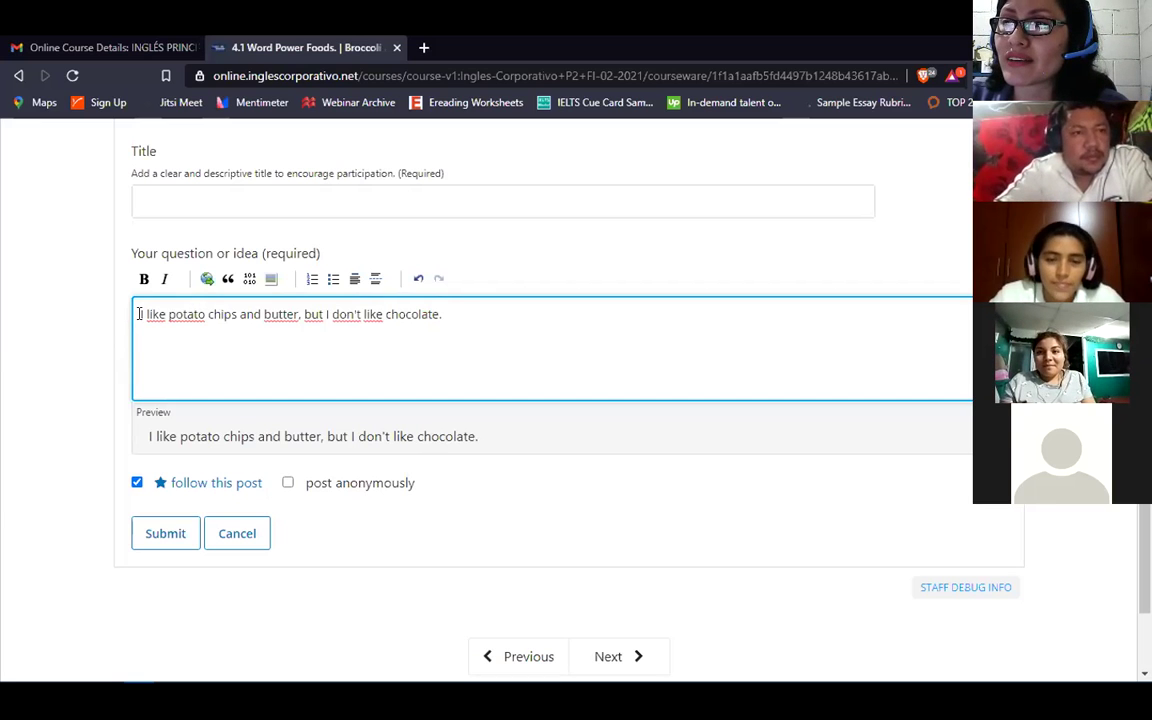
triple_click(453, 312)
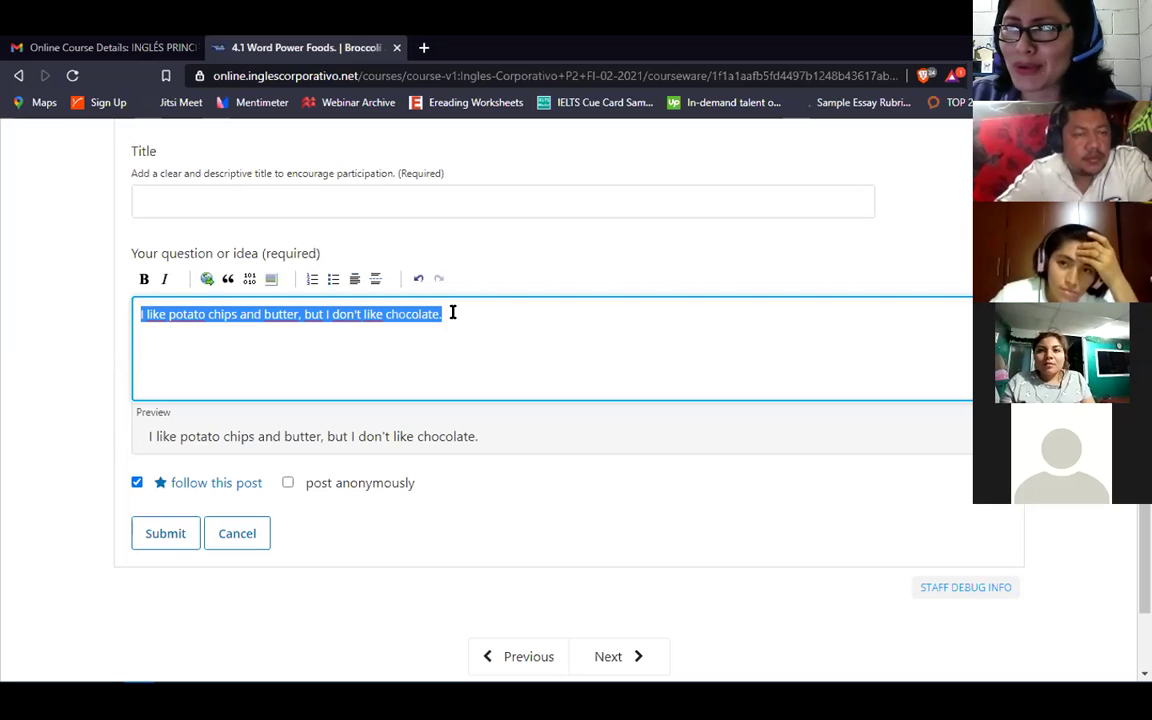
click(143, 318)
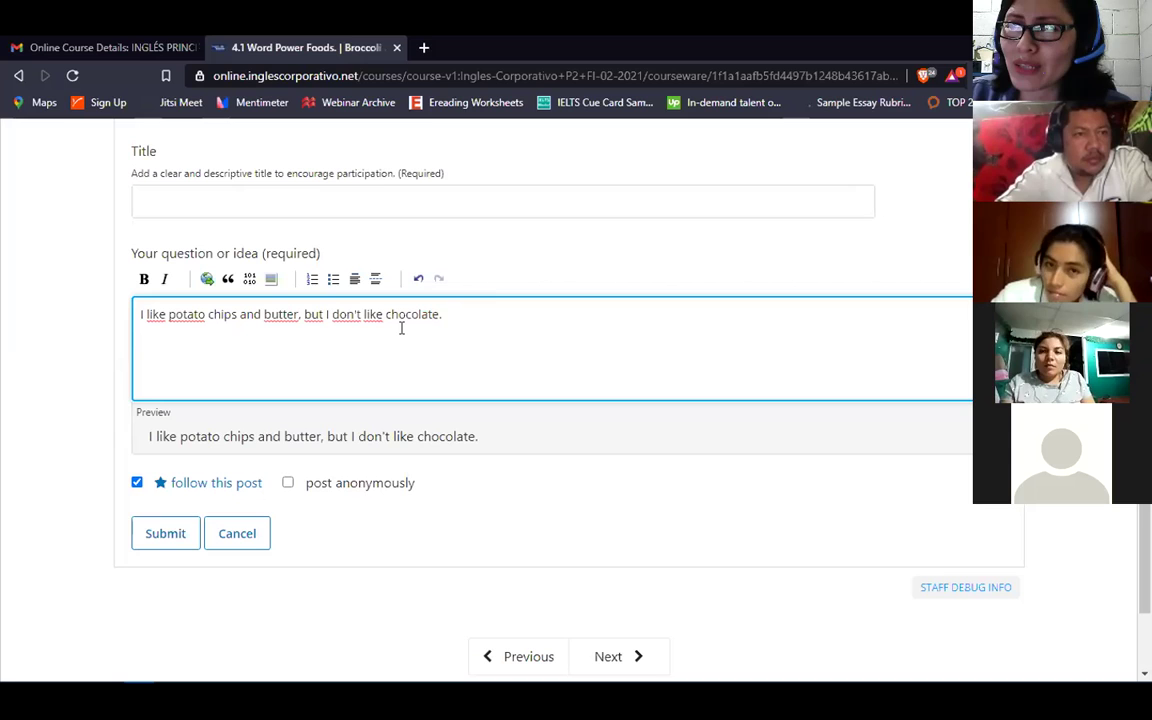
click(320, 315)
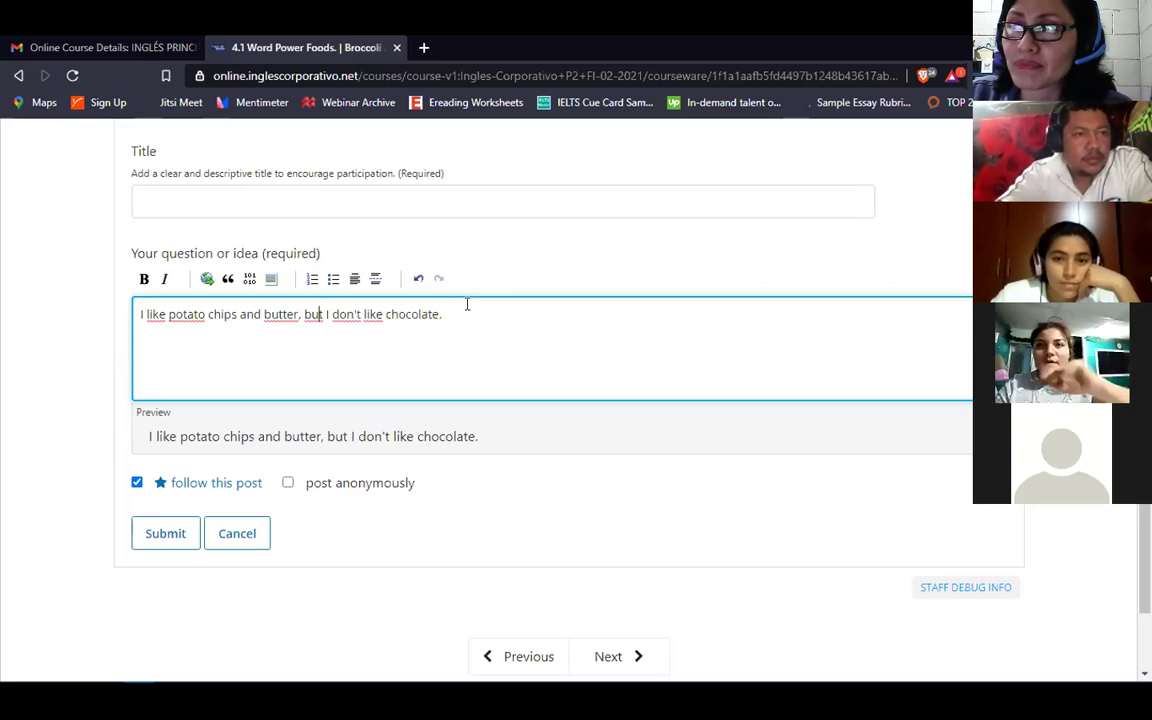
Add a second line reading "My husband likes chocolate" below the first sentence of the post
click(548, 335)
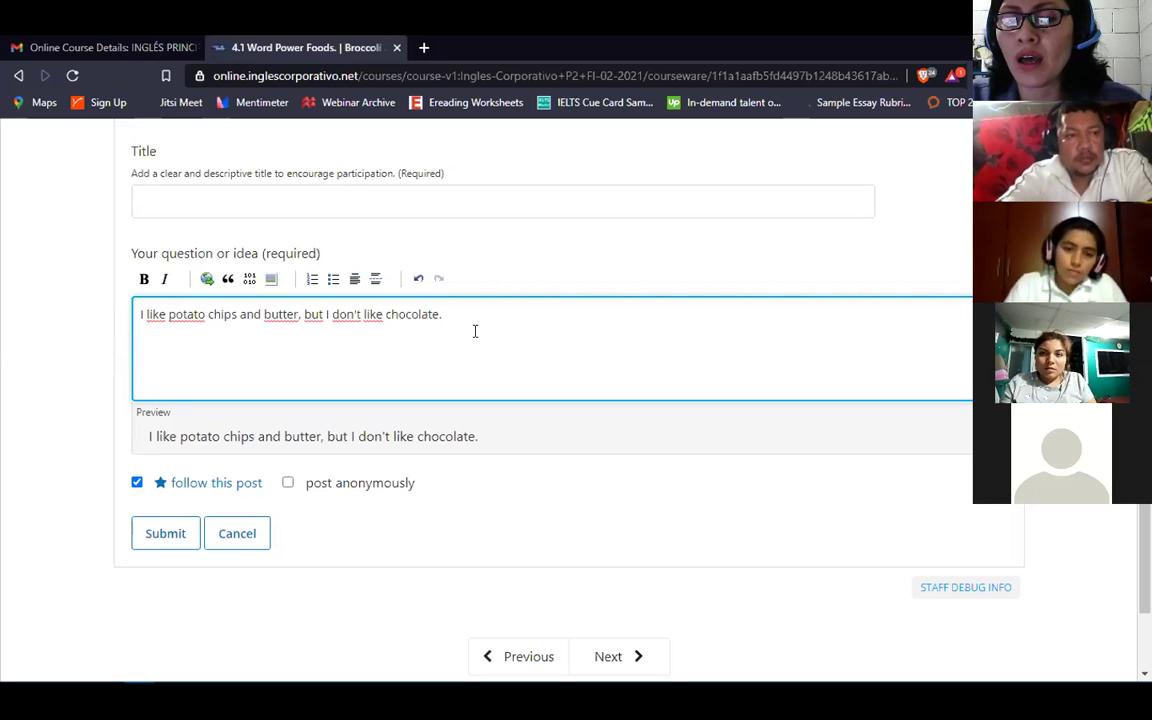
key(Return)
text(My h)
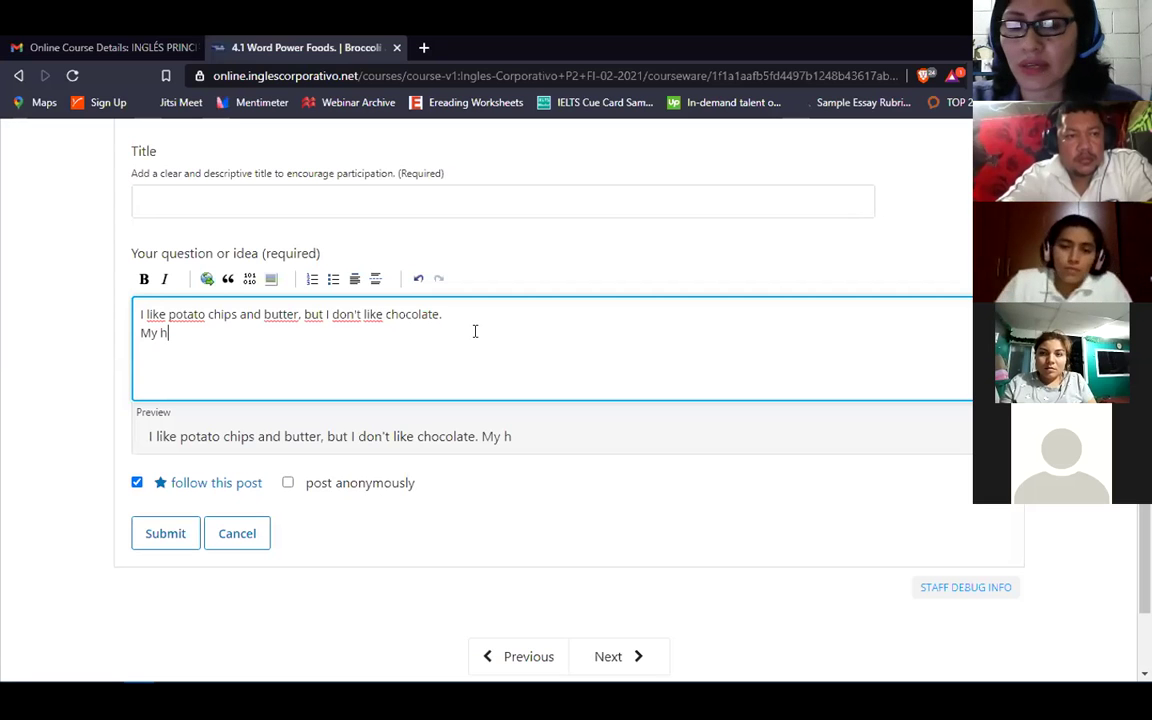
text(usband)
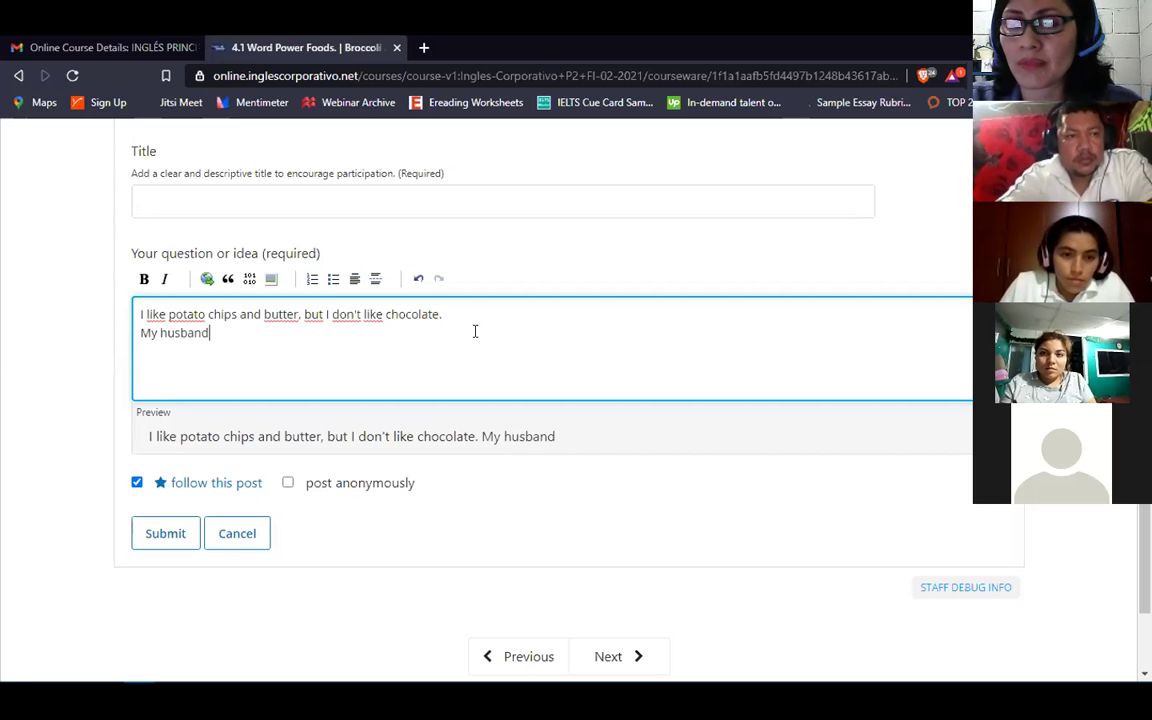
text( like)
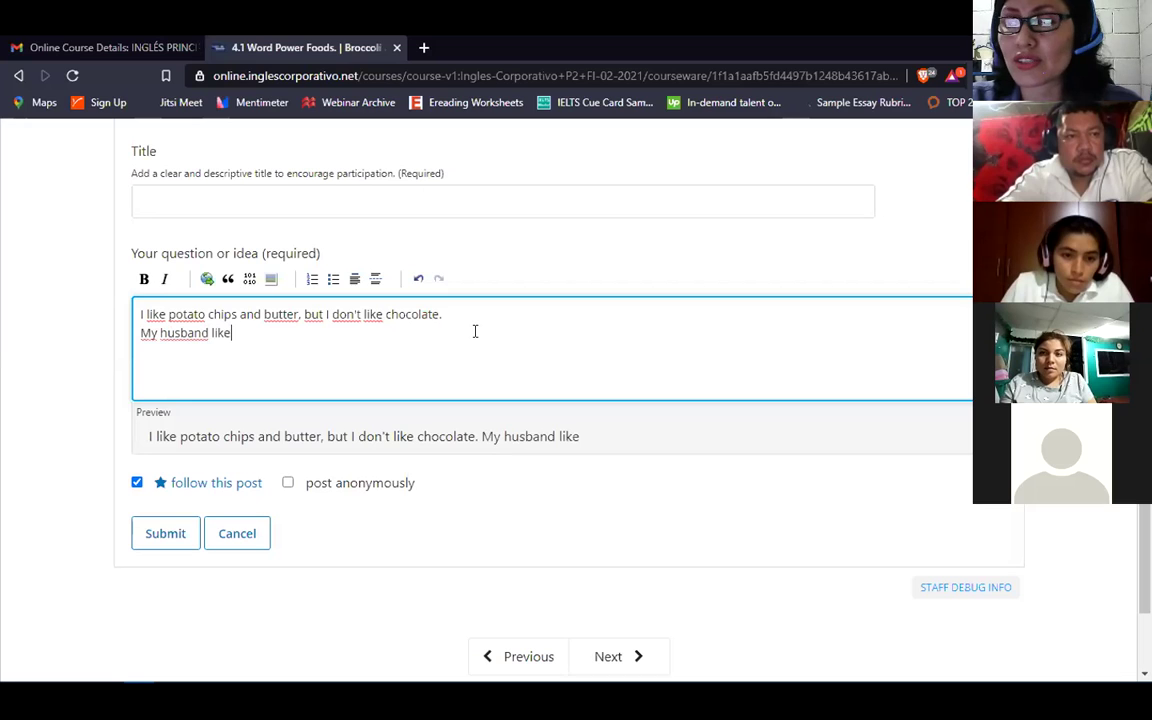
text(s chocol)
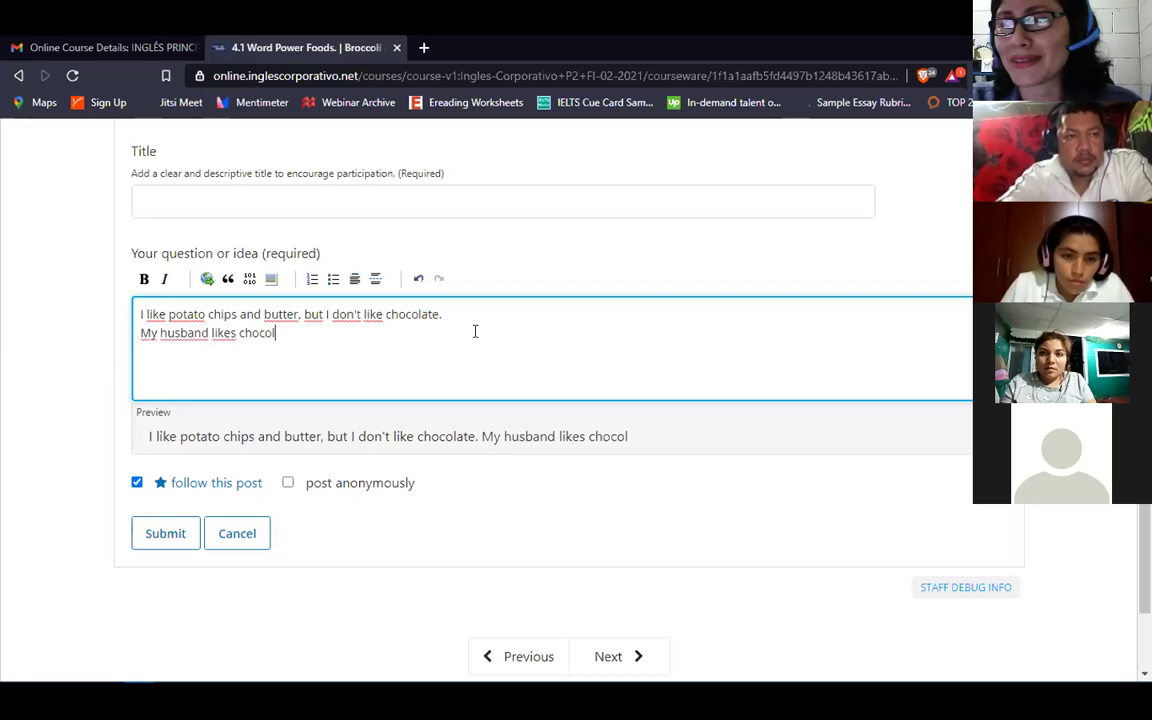
text(ates)
key(BackSpace)
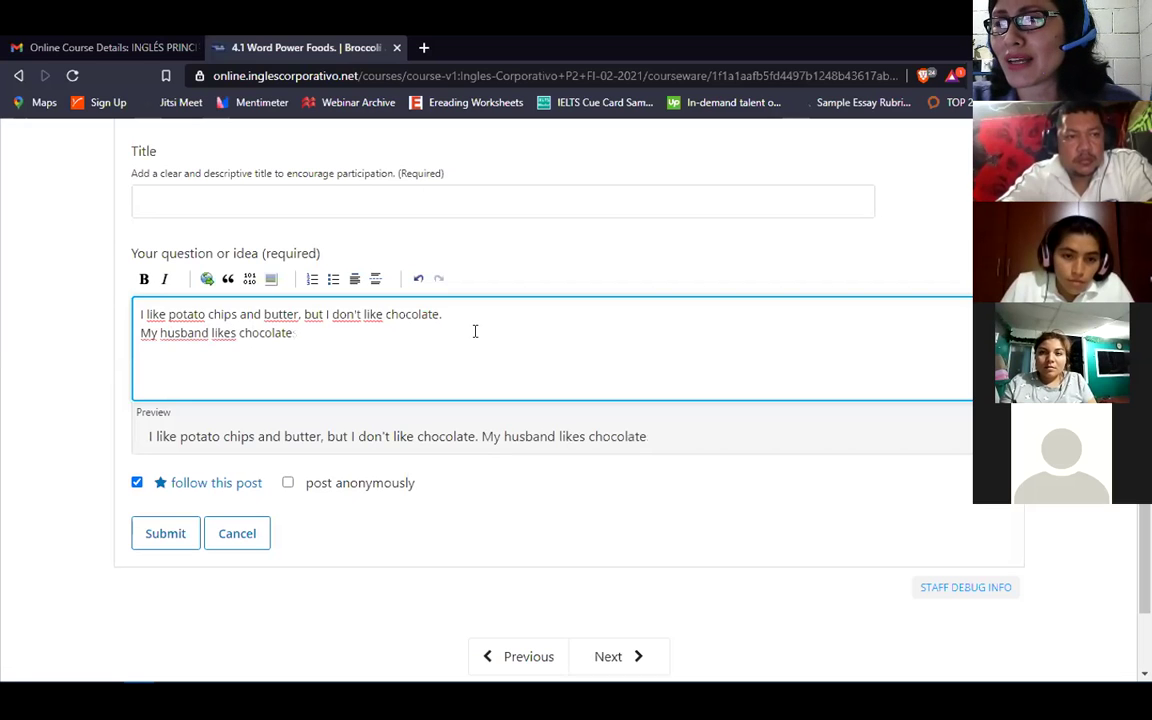
text(and)
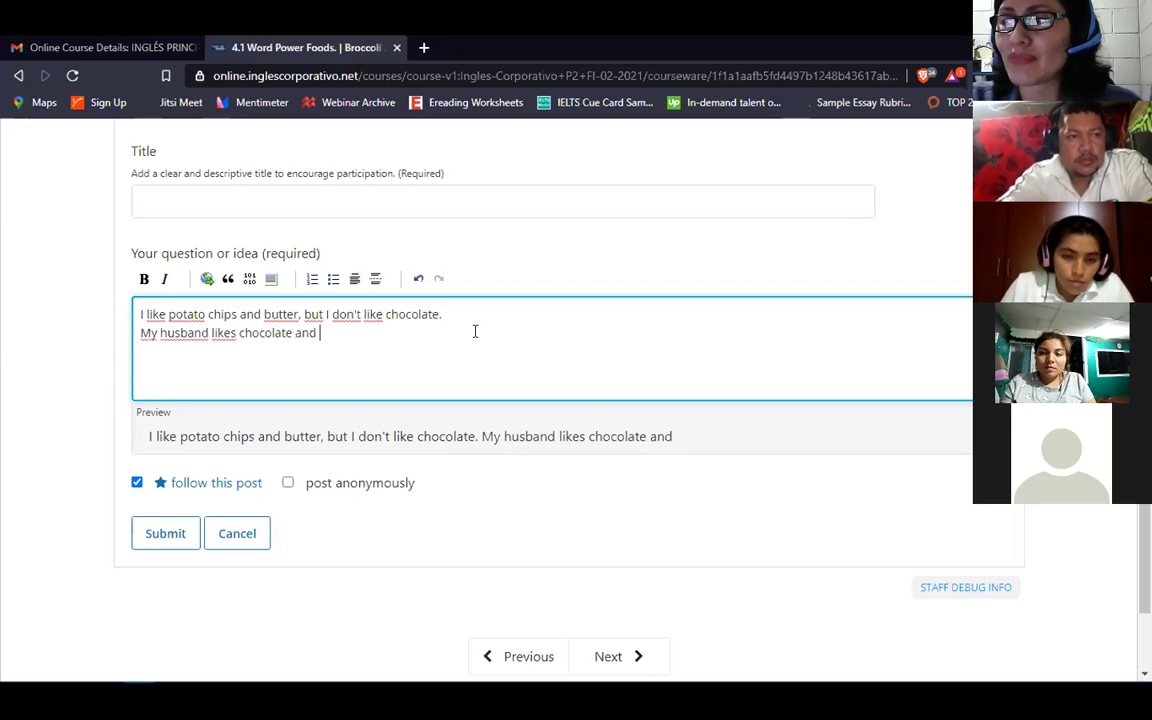
key(BackSpace)
key(BackSpace)
key(BackSpace)
key(BackSpace)
key(BackSpace)
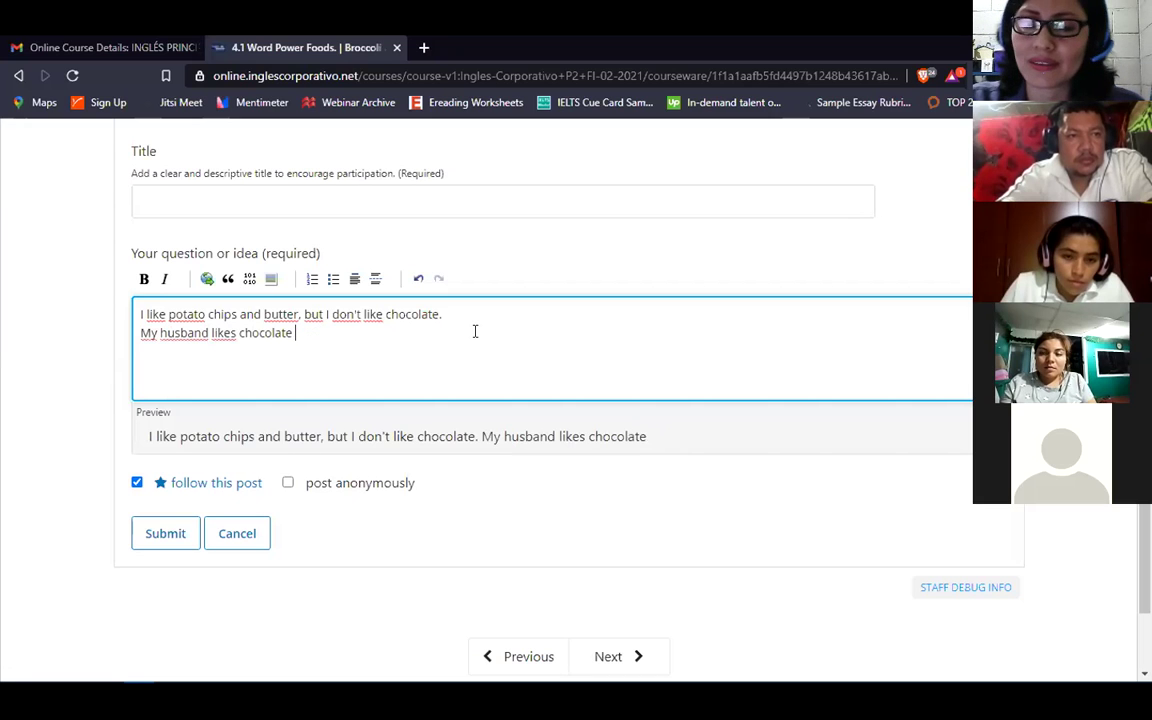
text(but)
key(BackSpace)
key(BackSpace)
key(BackSpace)
key(BackSpace)
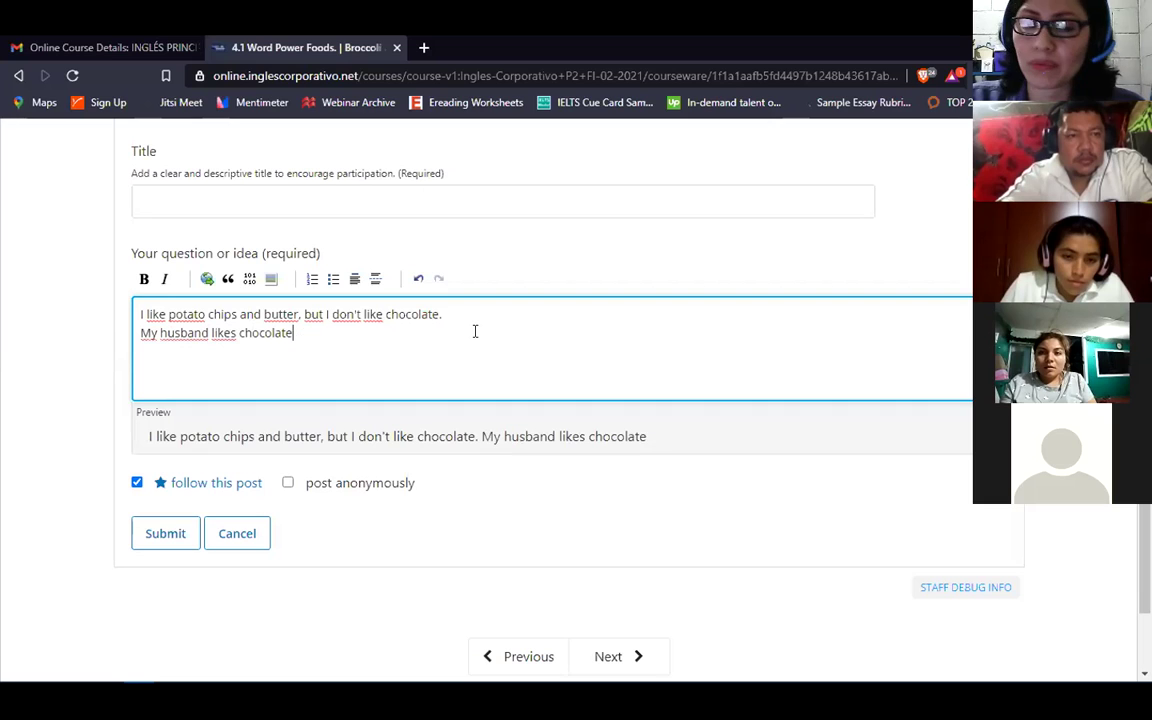
Complete the husband's sentence after "chocolate" with ", but he doesn't like candies."
text(, b)
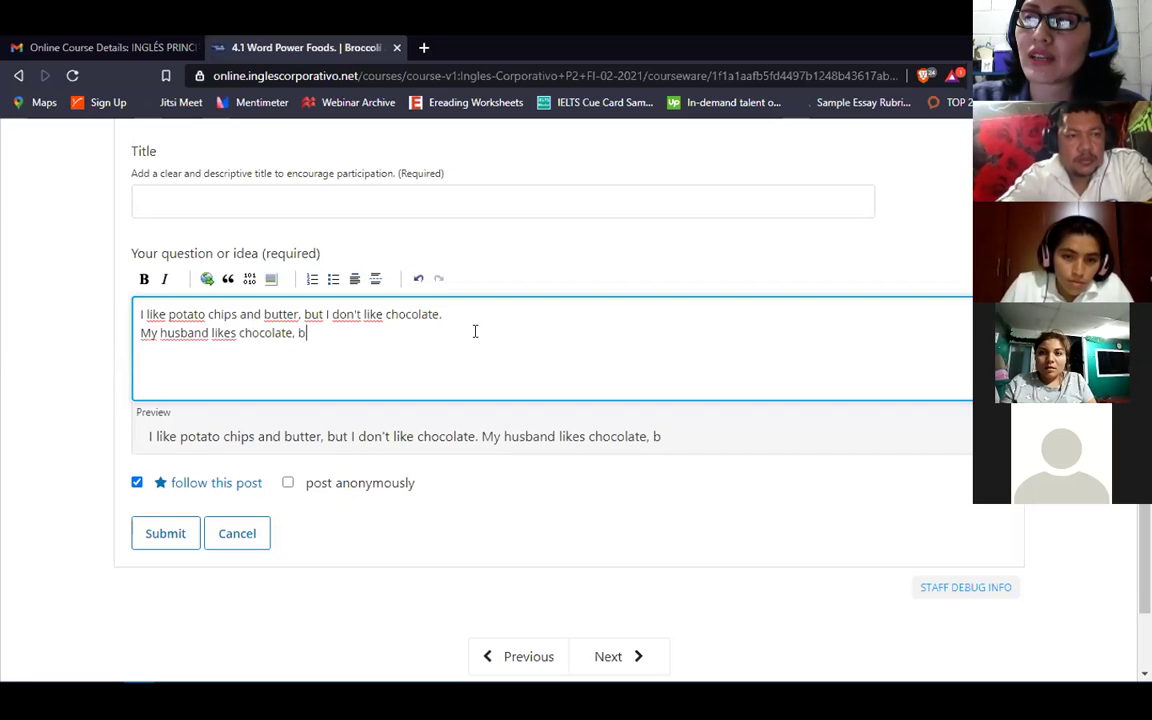
text(ut he doesn)
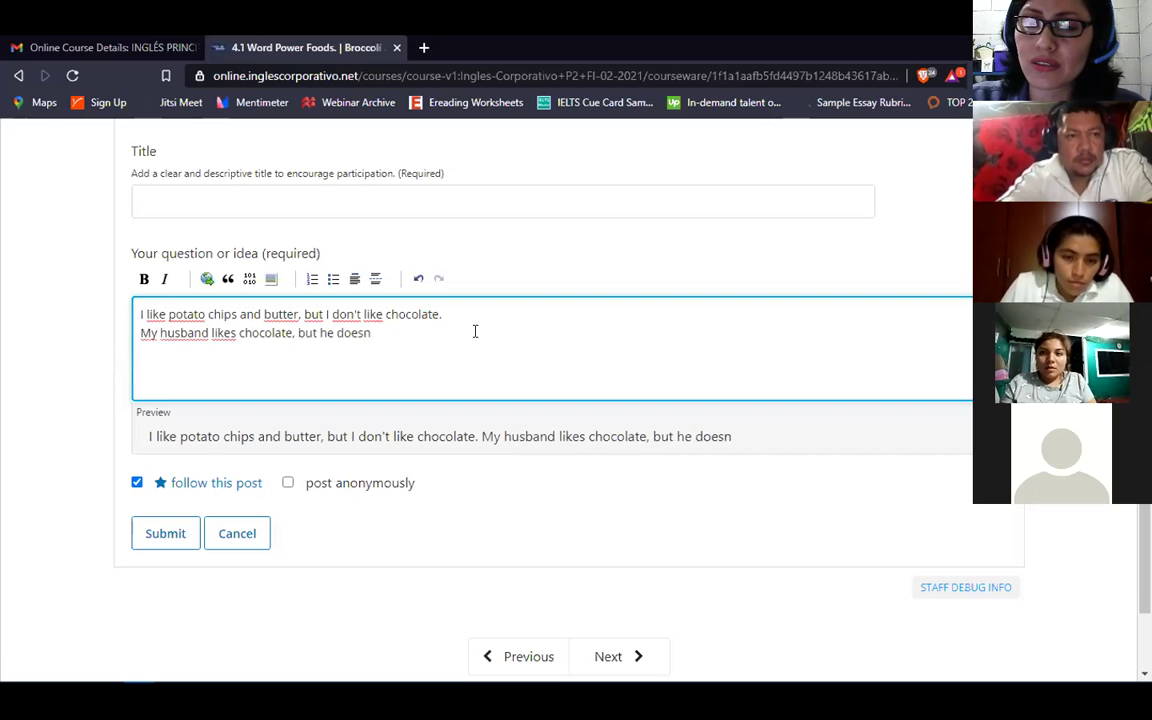
text('t )
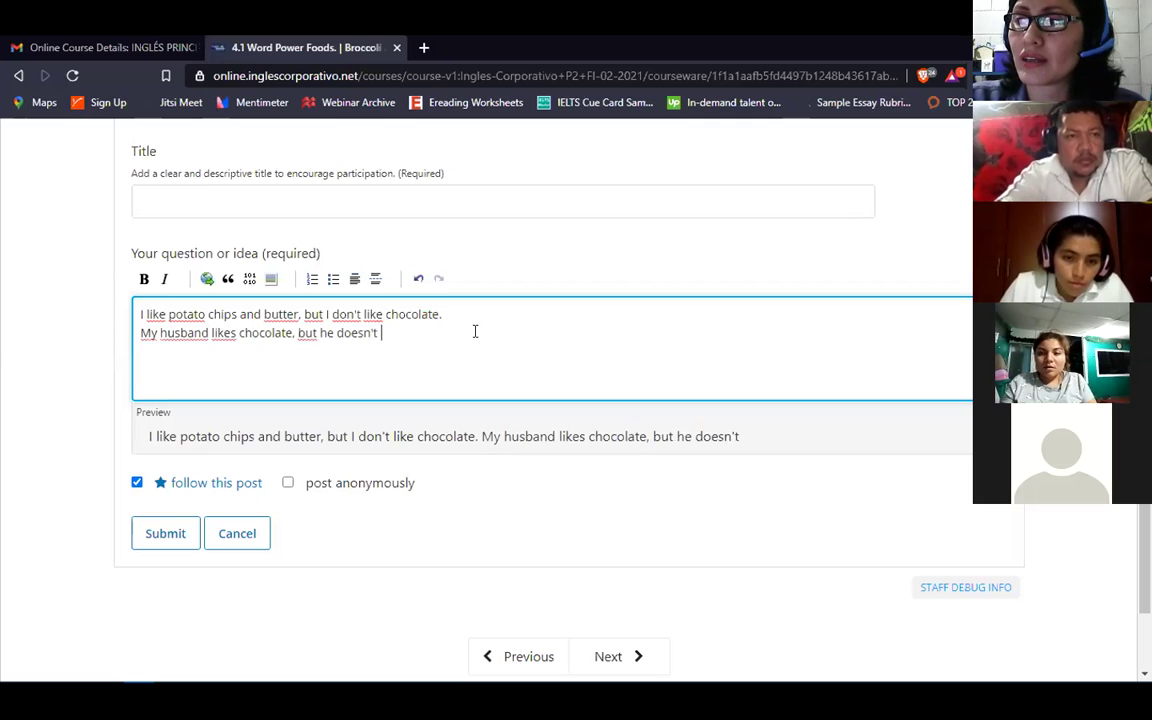
text(like cand)
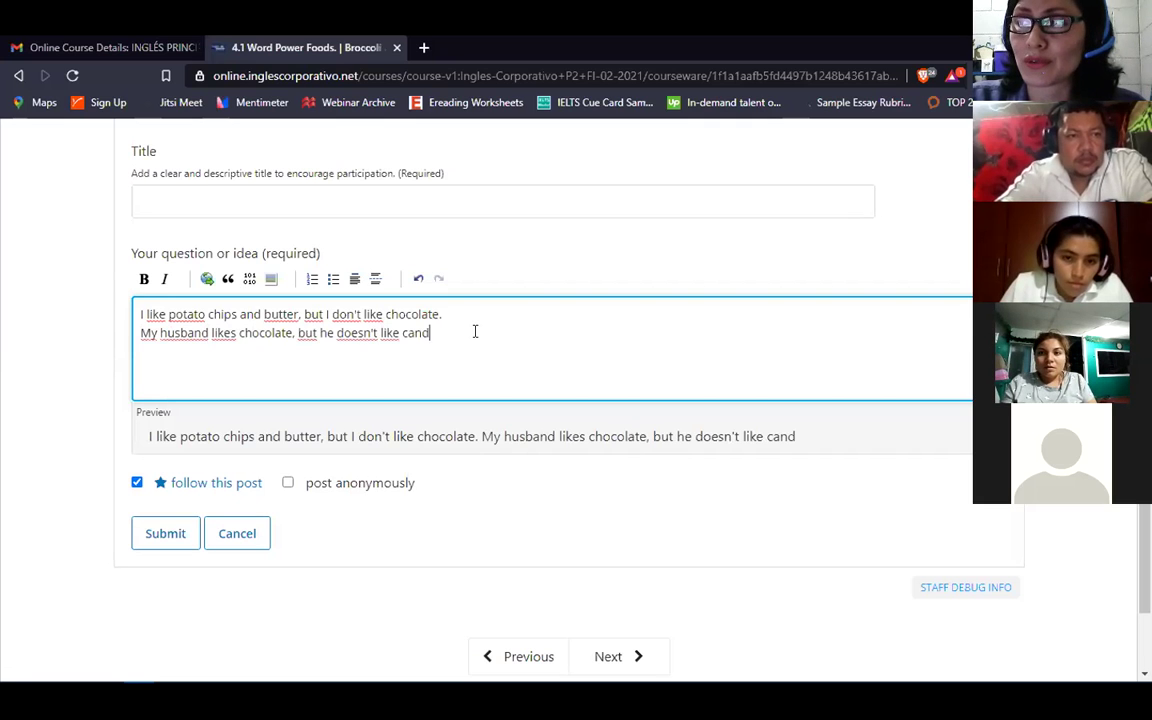
text(ies.)
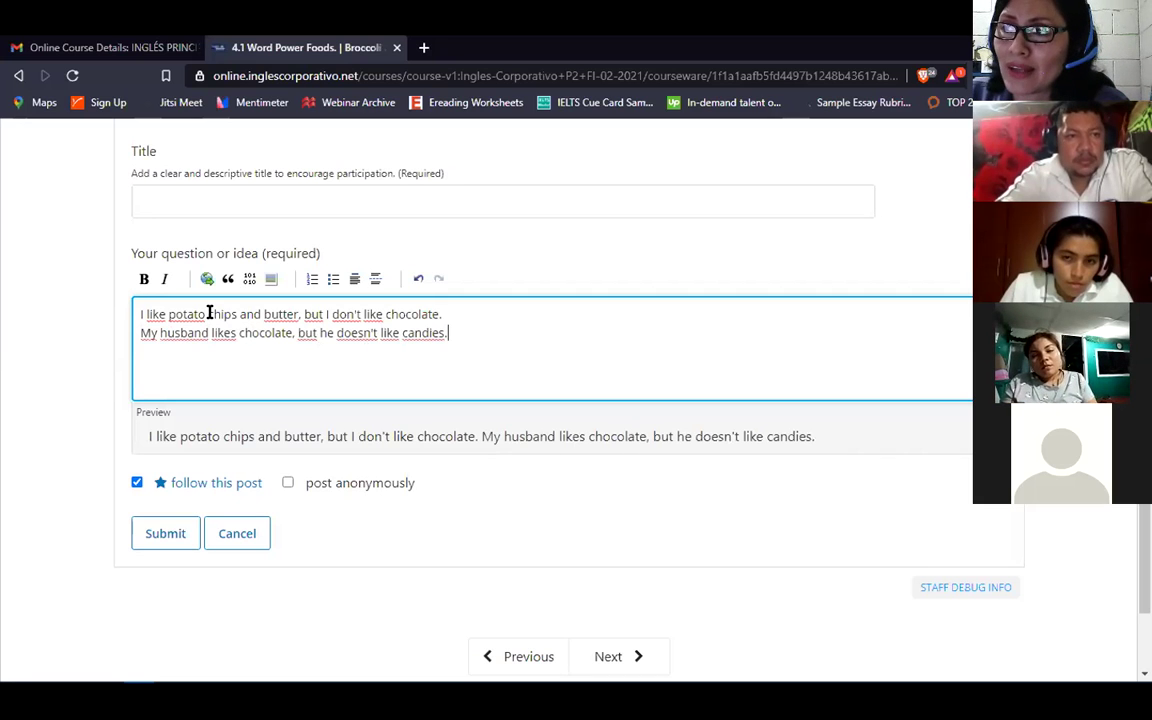
Highlight the verb forms "like", "don't", "likes" and "doesn't" in the two example sentences to compare them
double_click(156, 314)
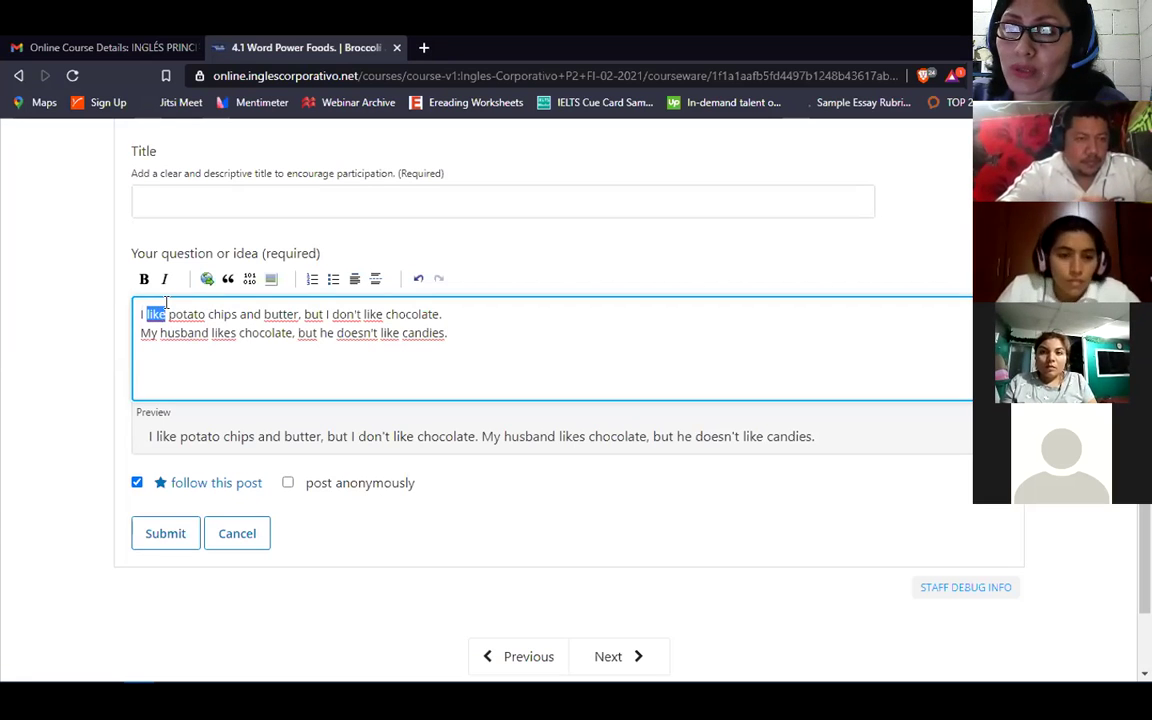
double_click(338, 314)
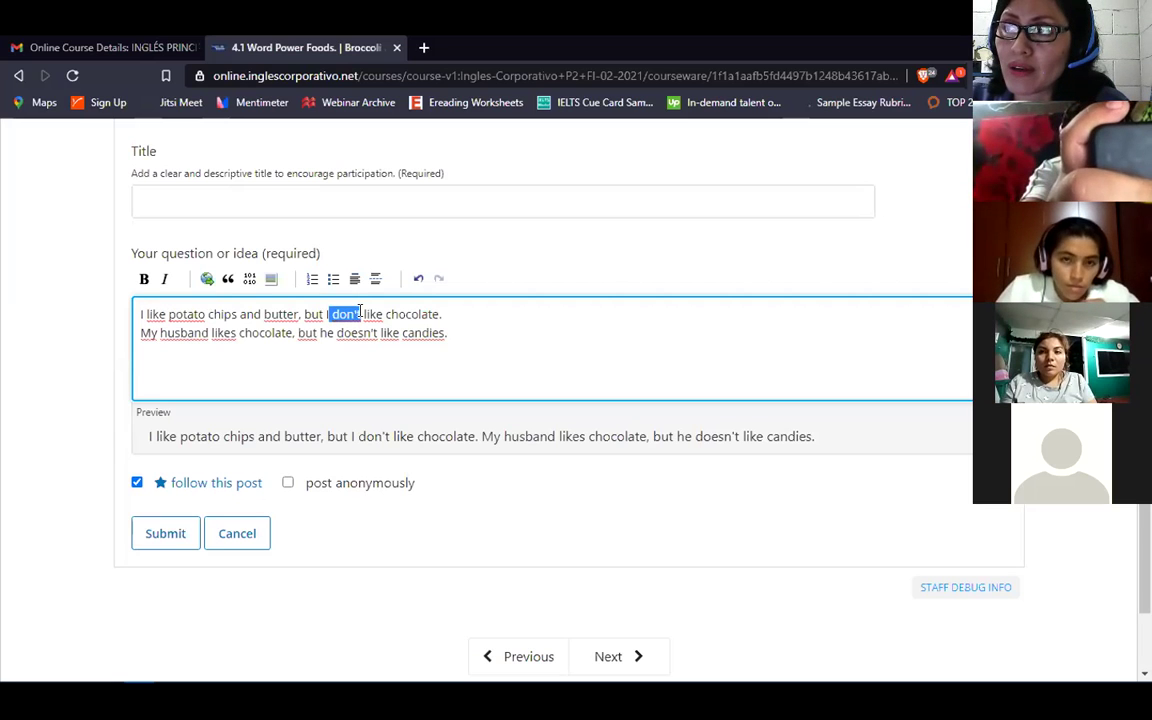
click(212, 333)
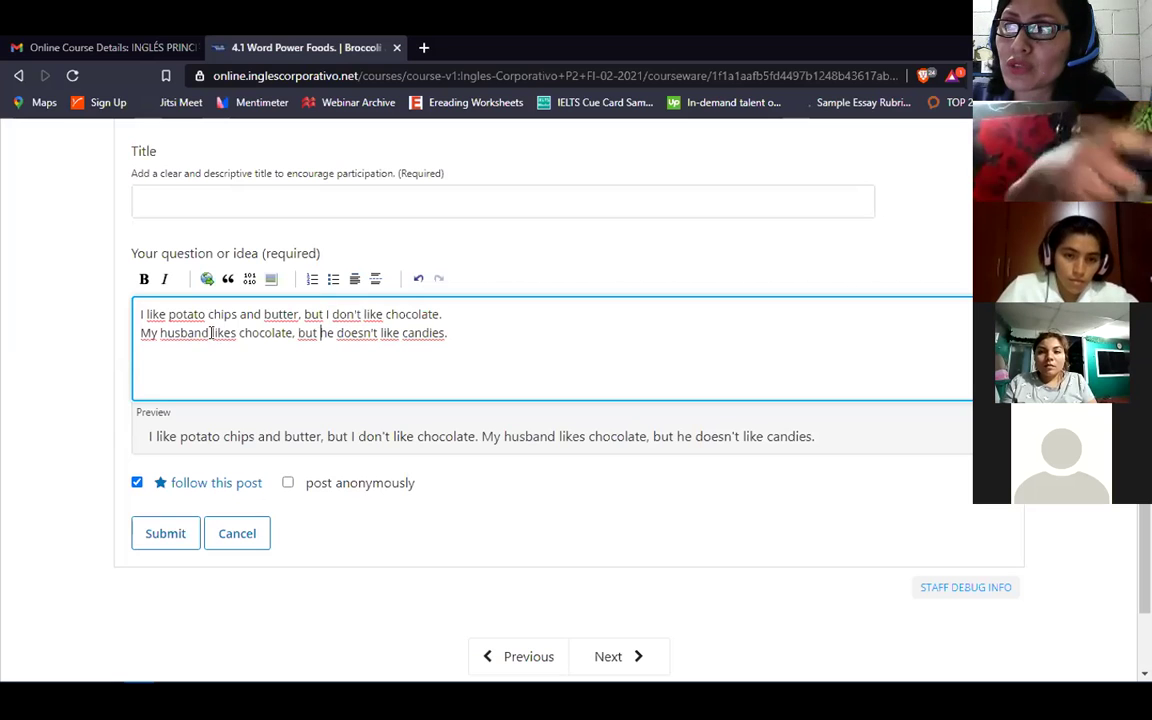
drag(212, 333, 235, 333)
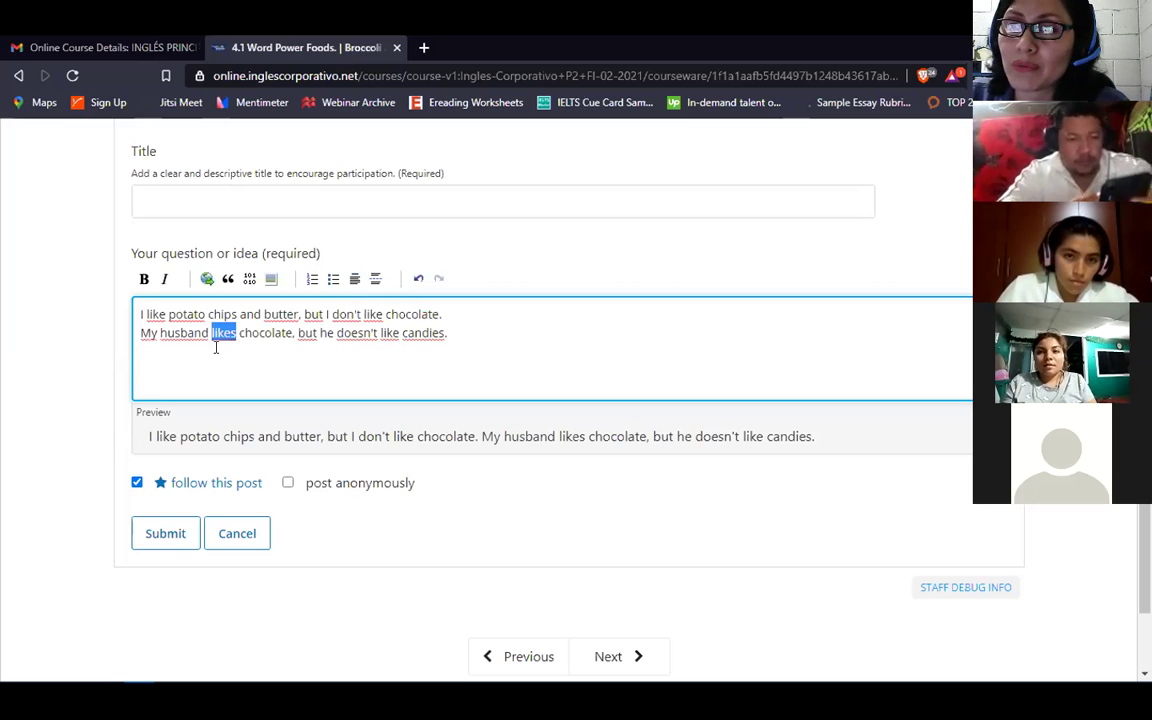
click(368, 332)
double_click(370, 333)
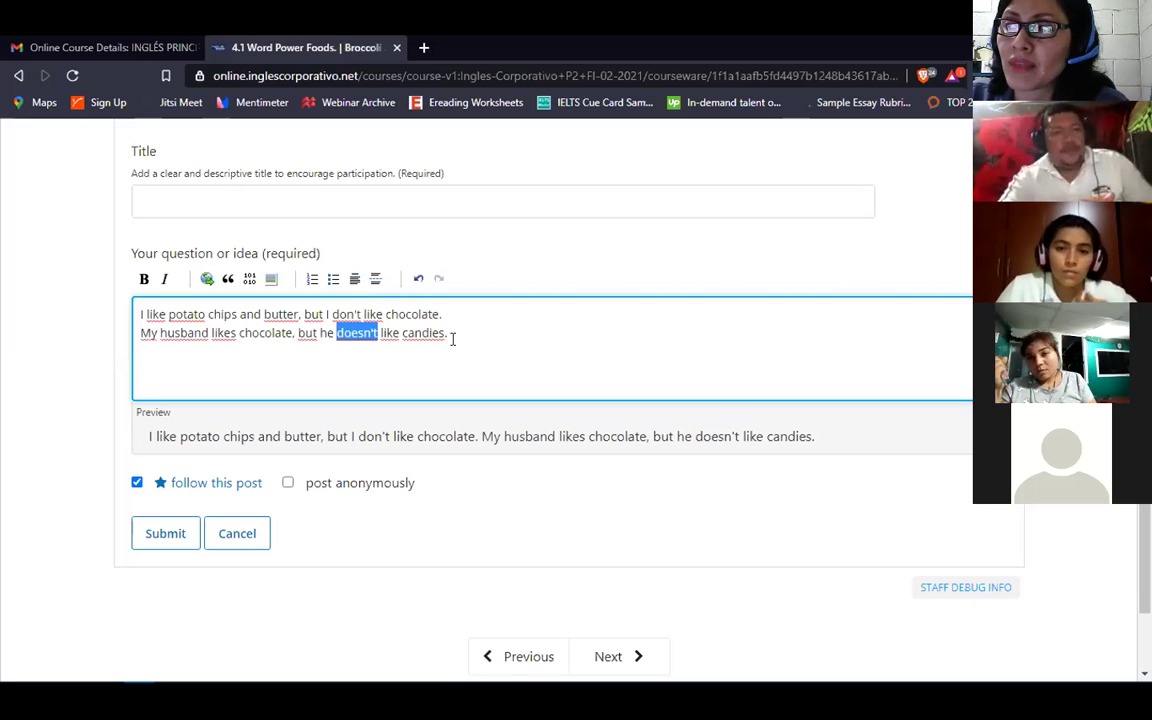
click(499, 373)
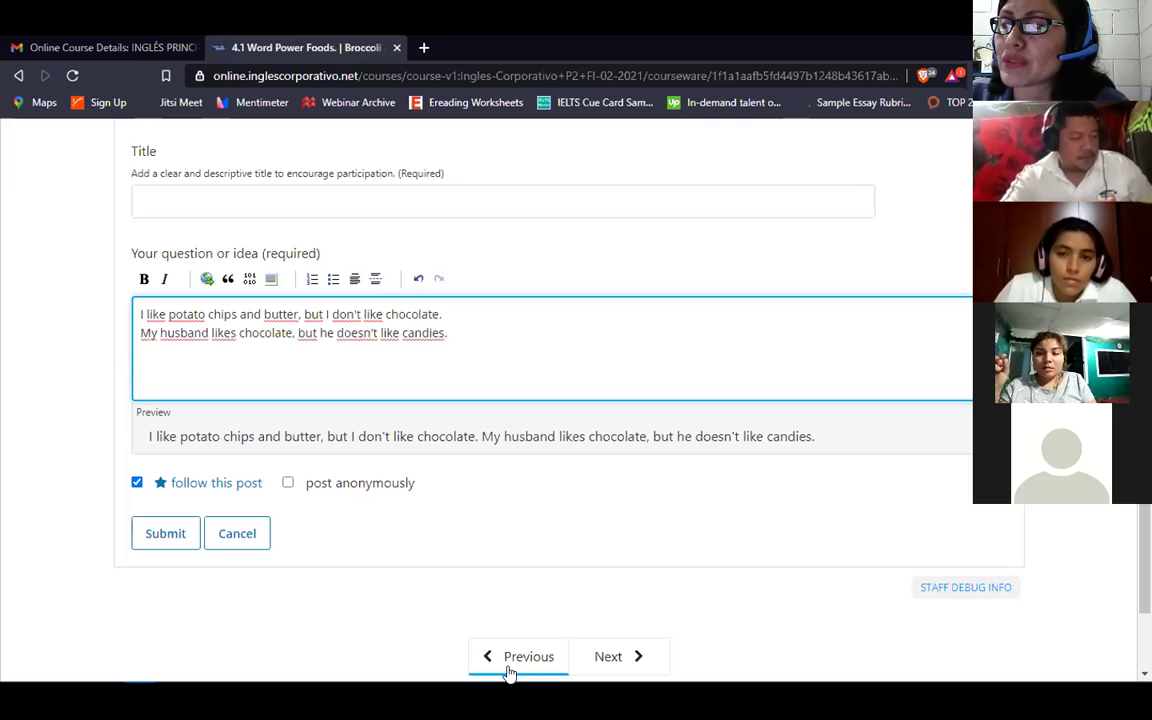
click(150, 536)
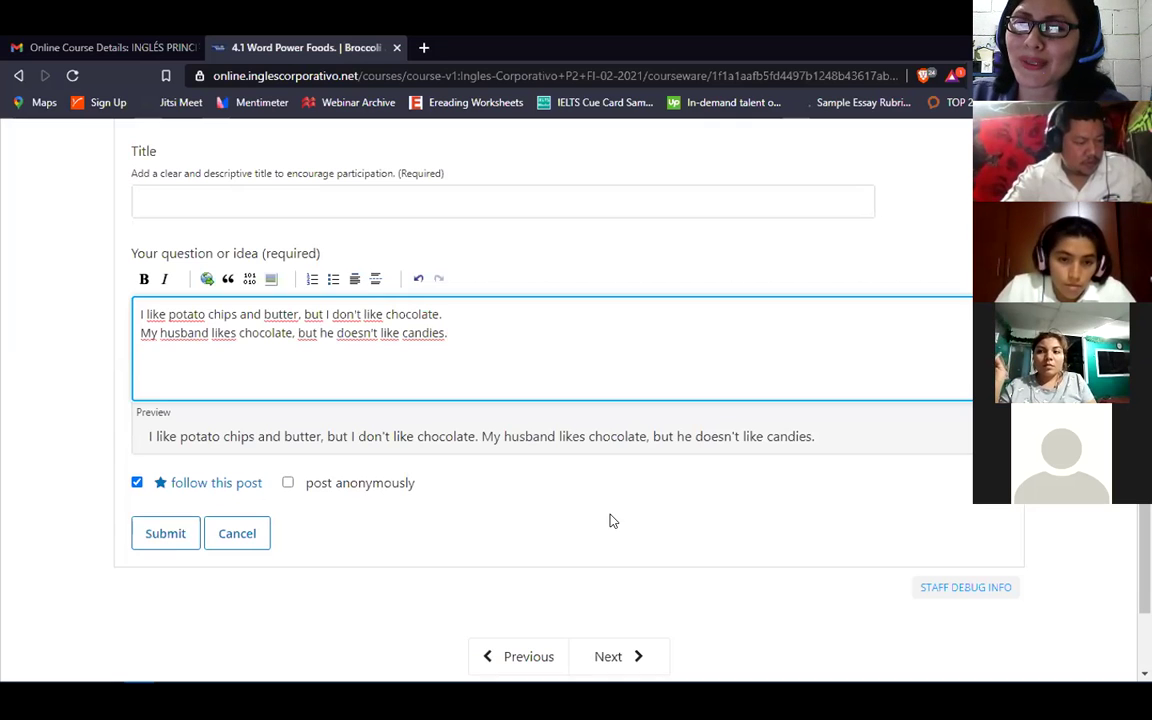
scroll(590, 490, up, 2)
scroll(556, 476, up, 4)
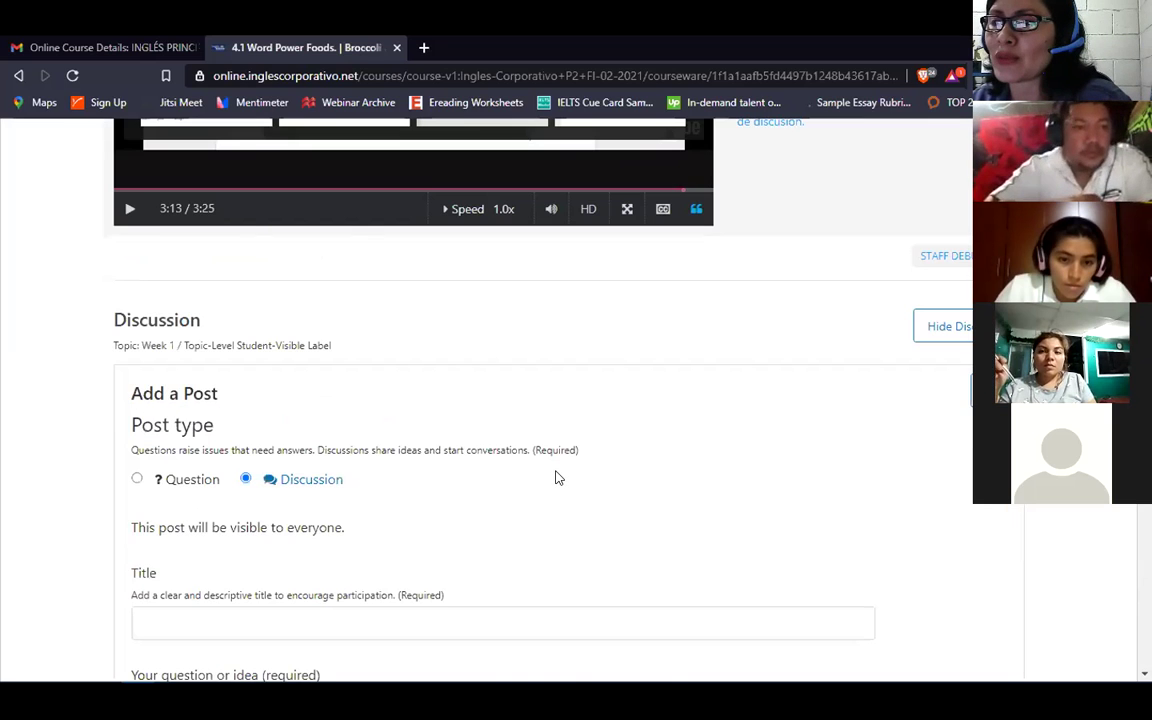
scroll(551, 477, down, 4)
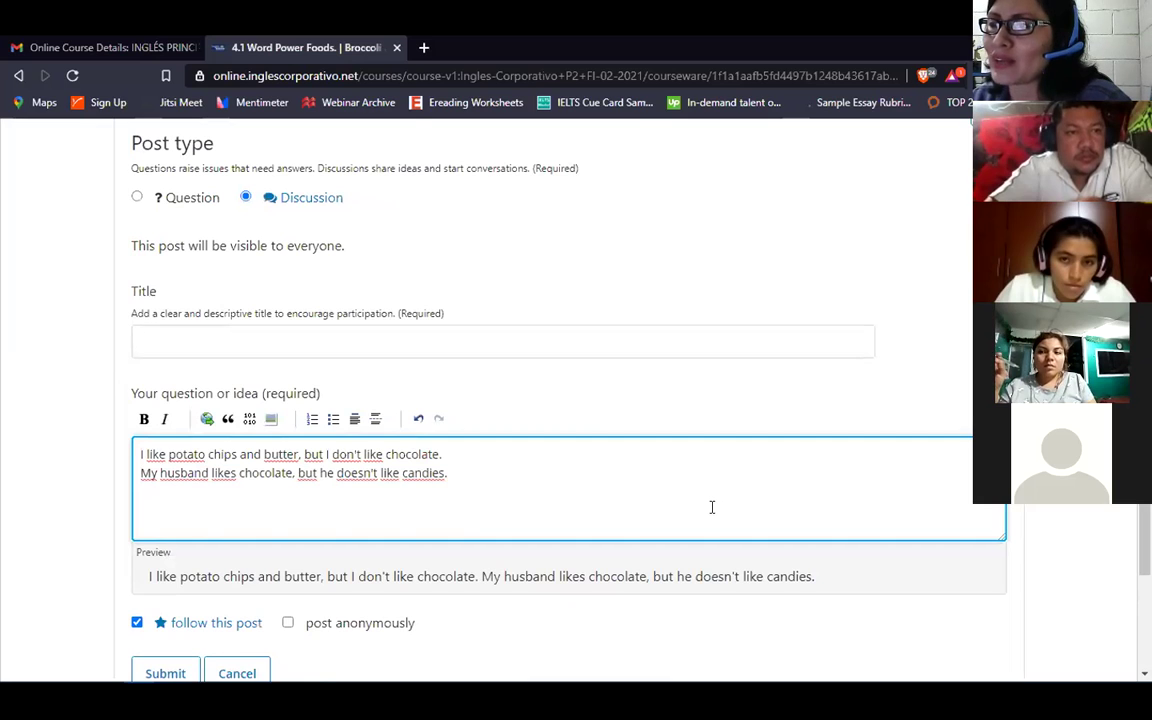
scroll(356, 386, up, 4)
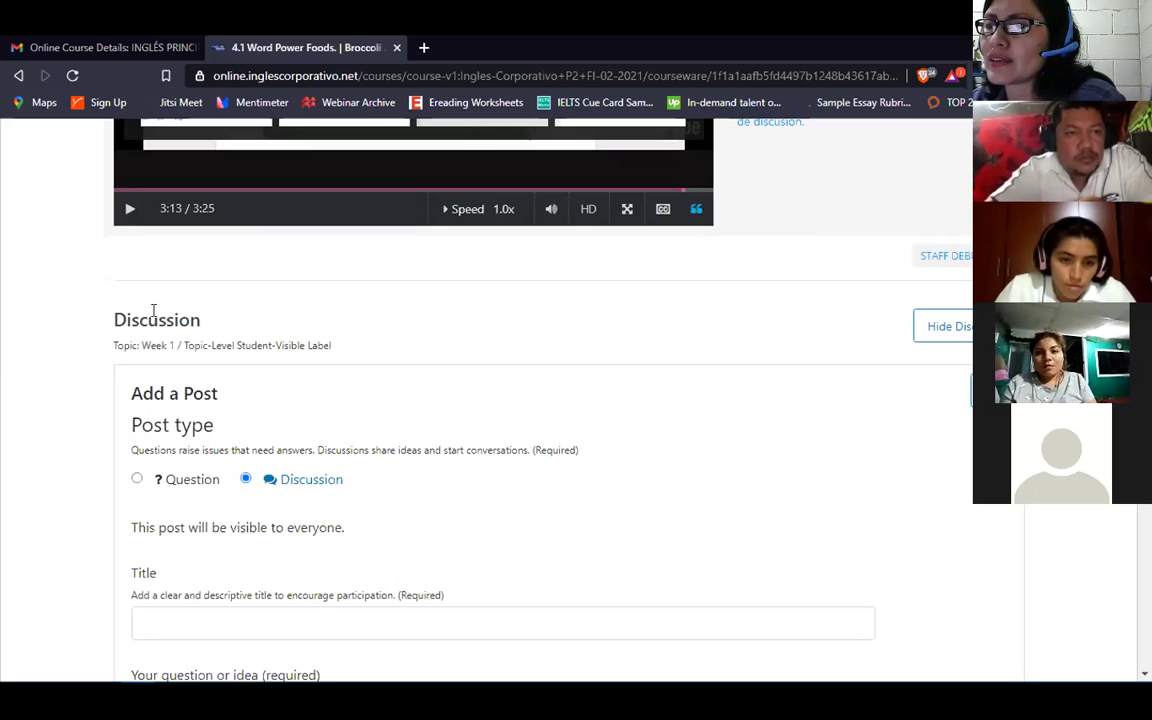
Title the post with "Teacher", the teacher's first name and "-Exercises"
scroll(213, 309, down, 2)
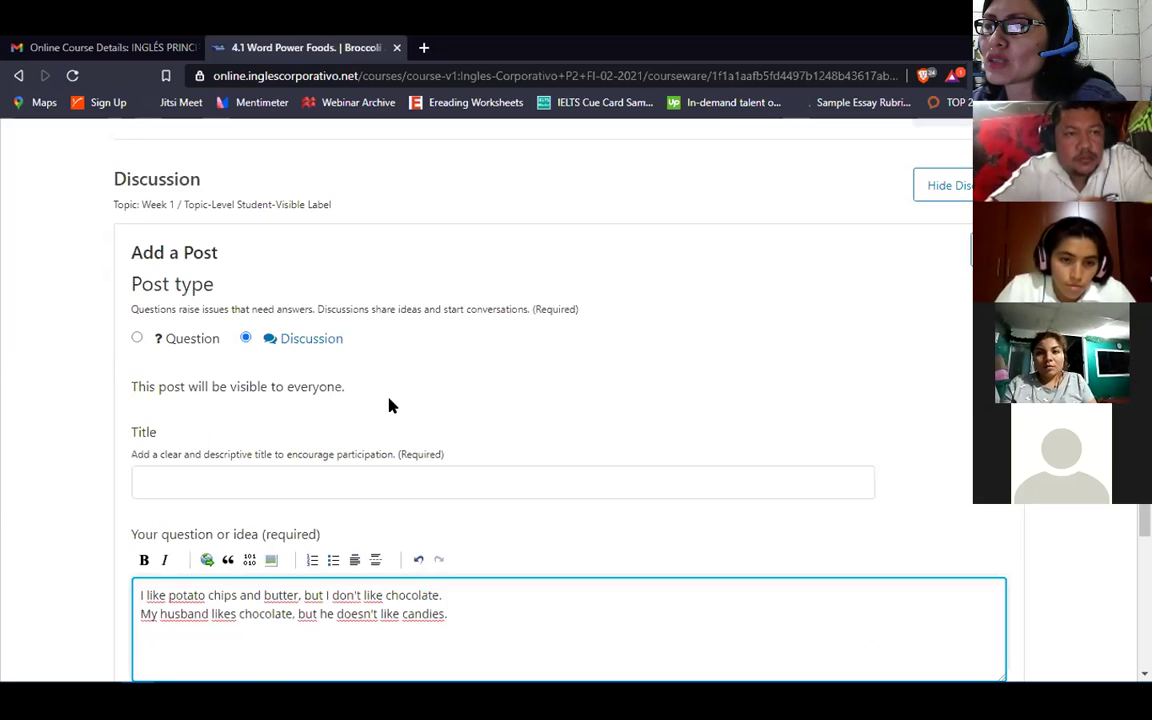
scroll(393, 275, down, 1)
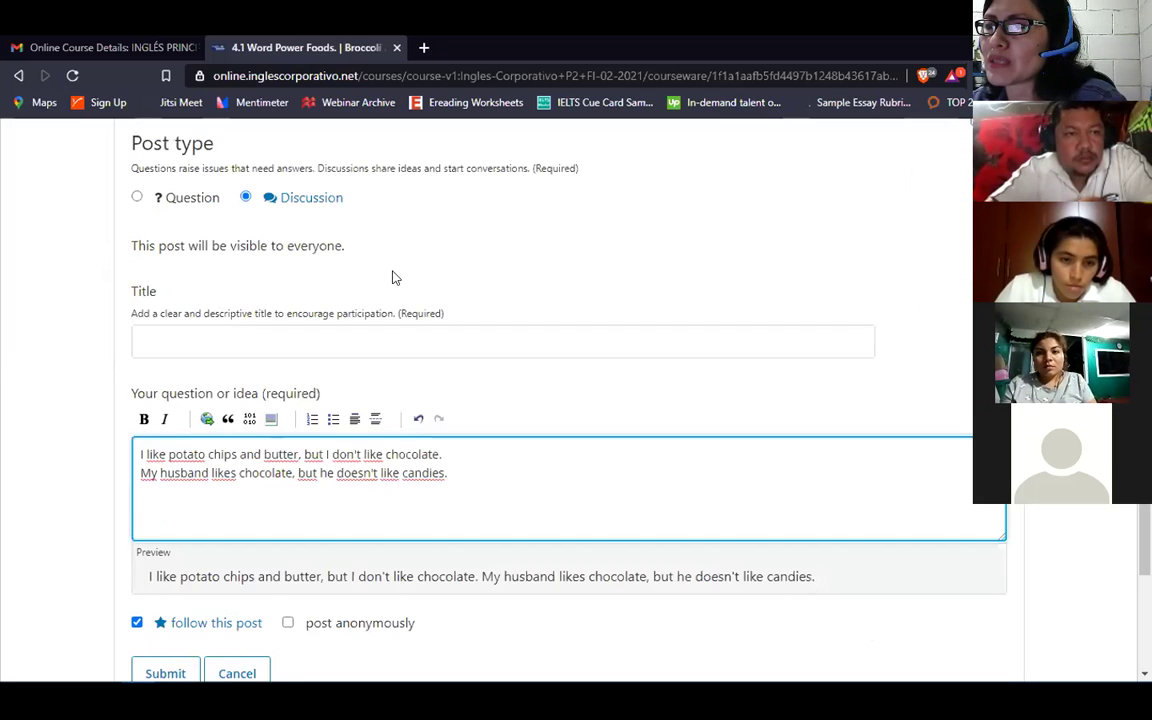
click(206, 339)
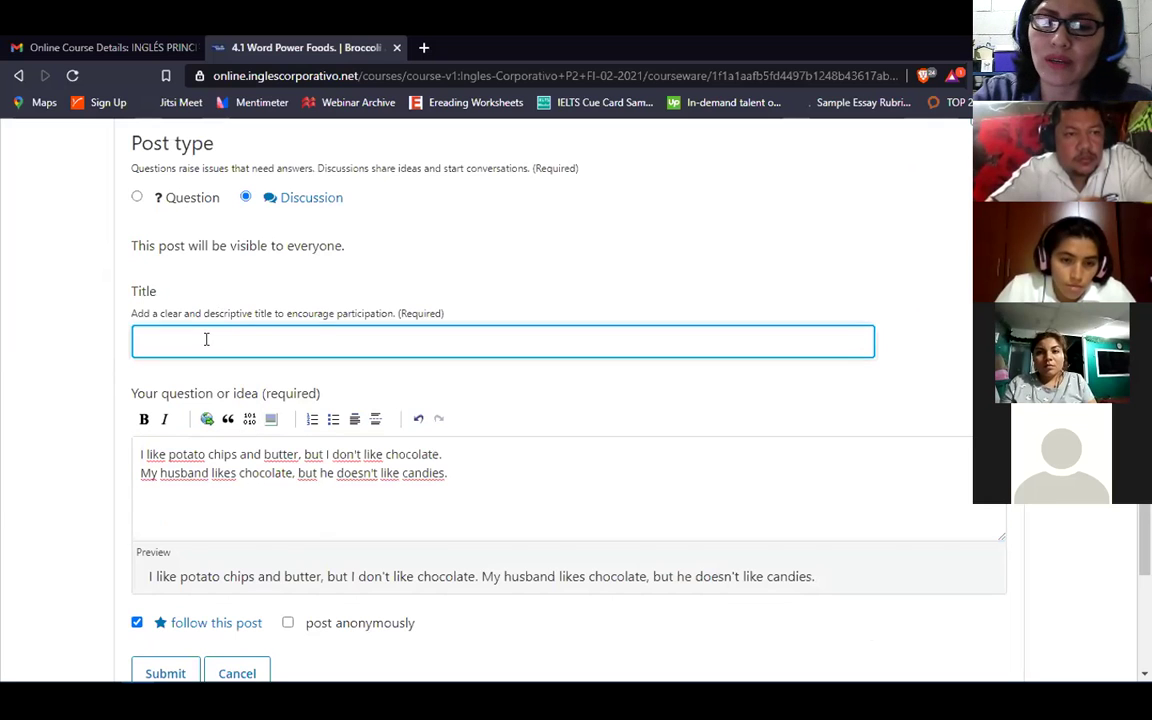
text(Teac)
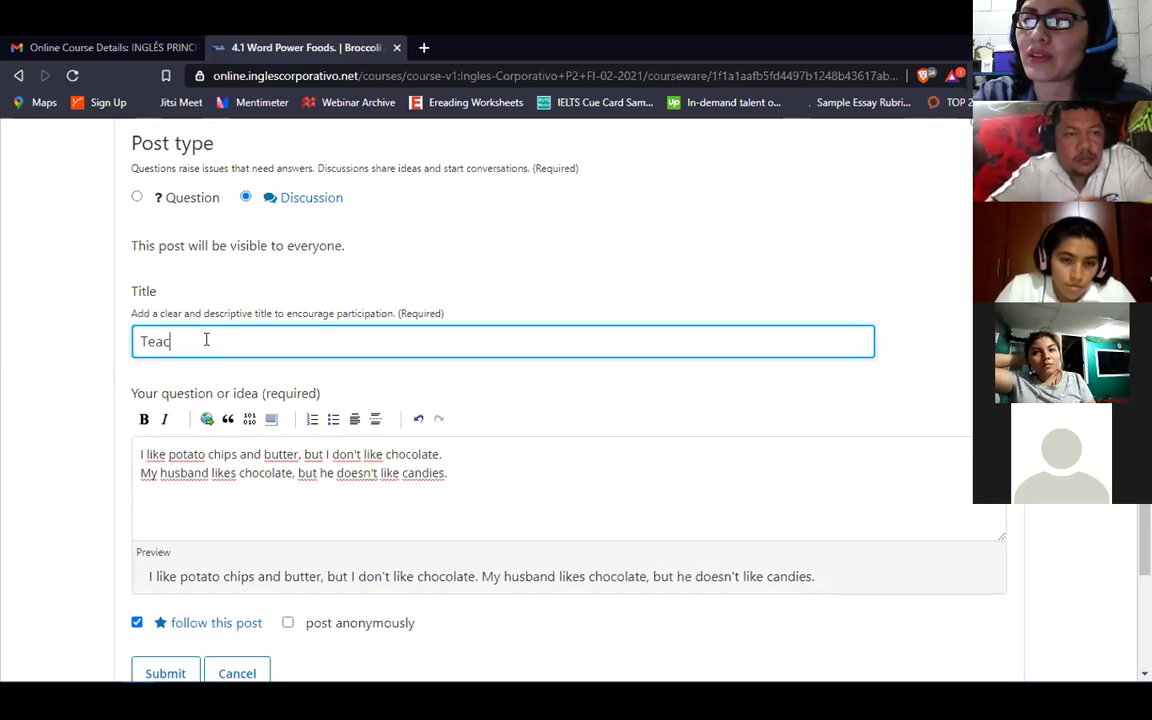
text(her Marcel)
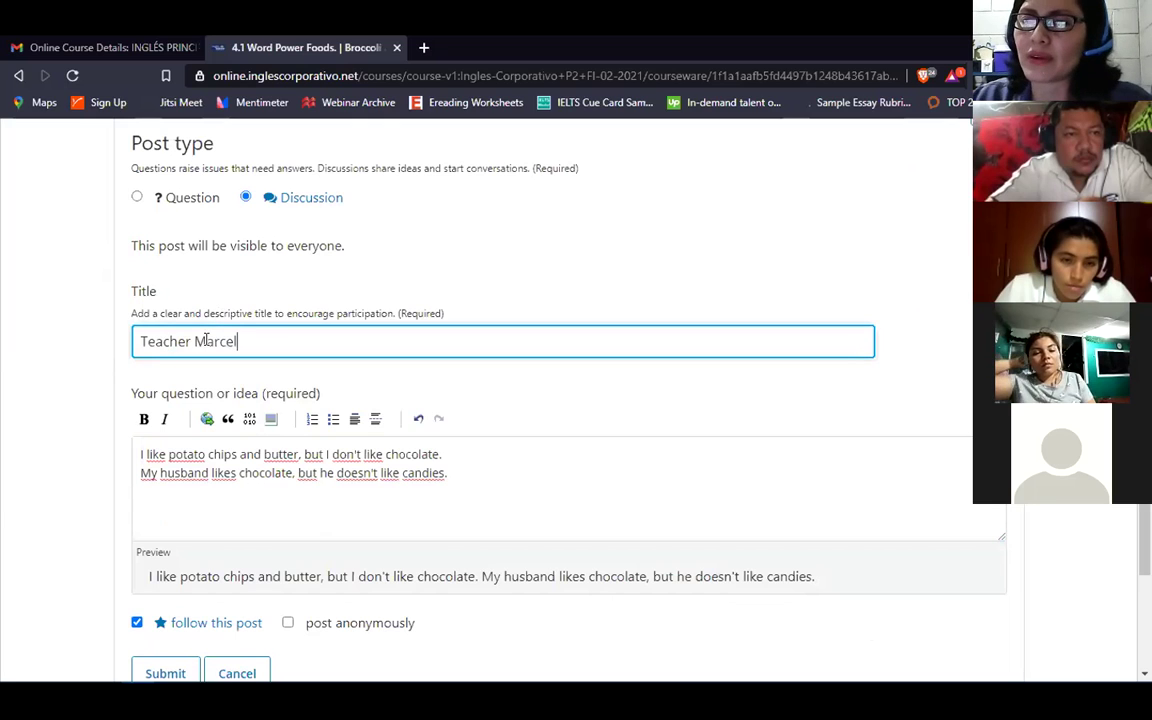
text(a-E)
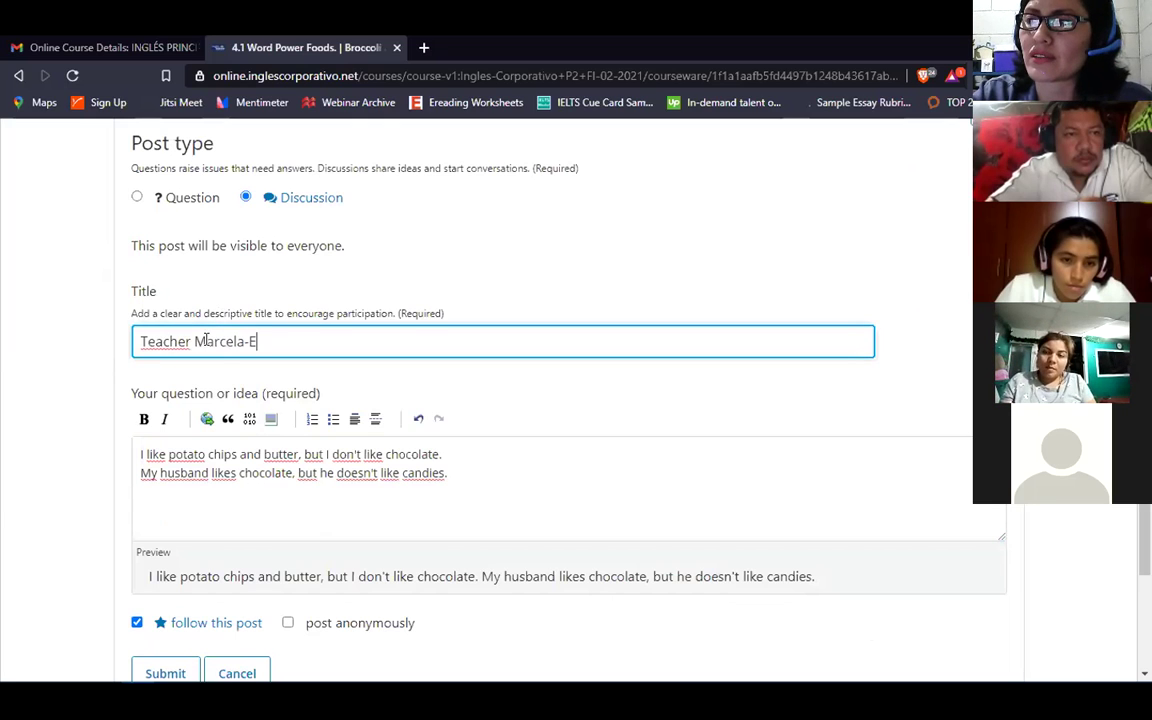
text(xerc)
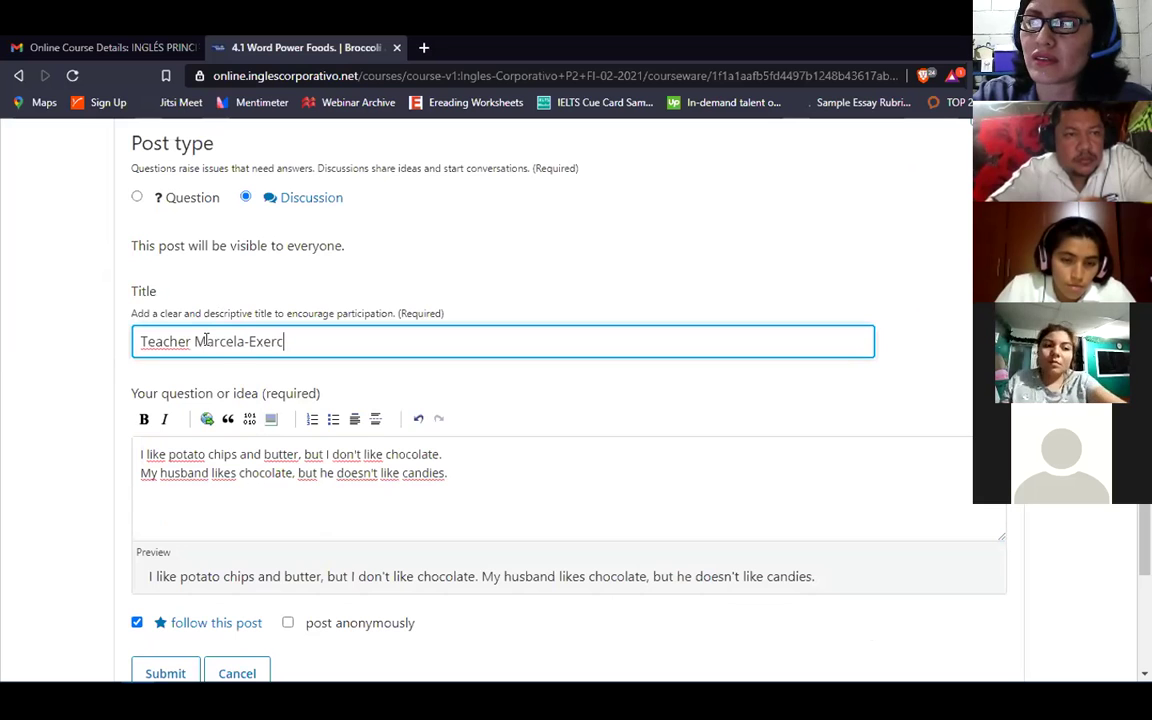
text(ises)
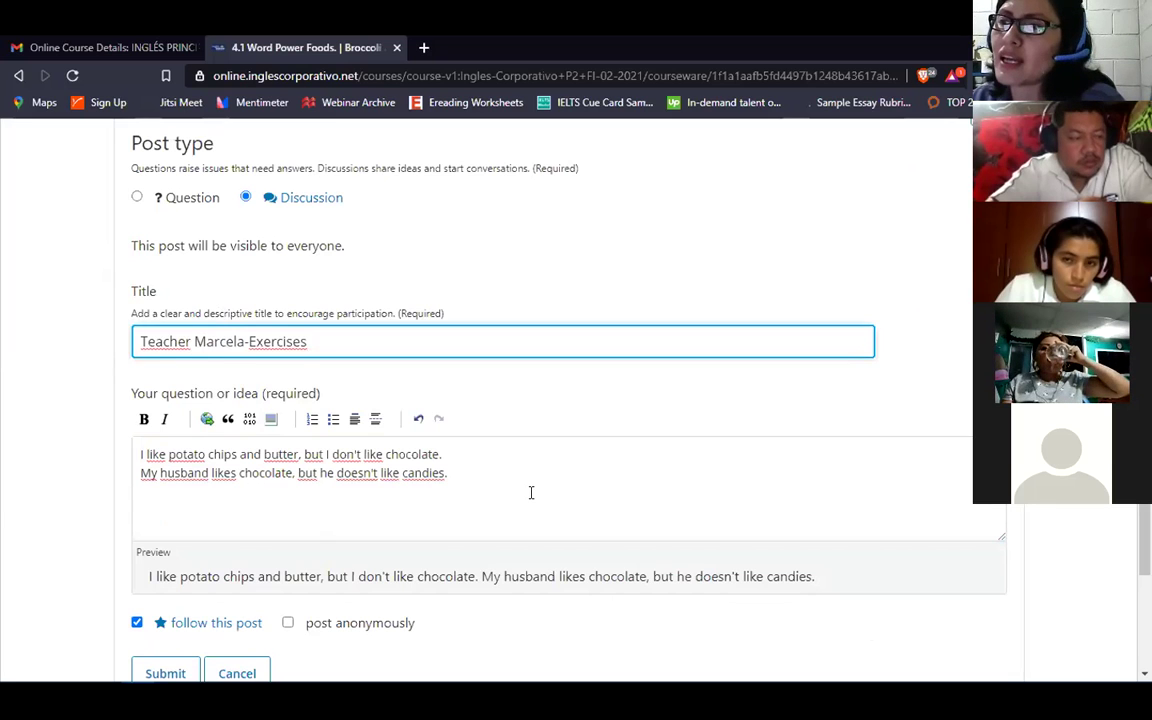
Try to submit the completed discussion post
scroll(530, 491, down, 3)
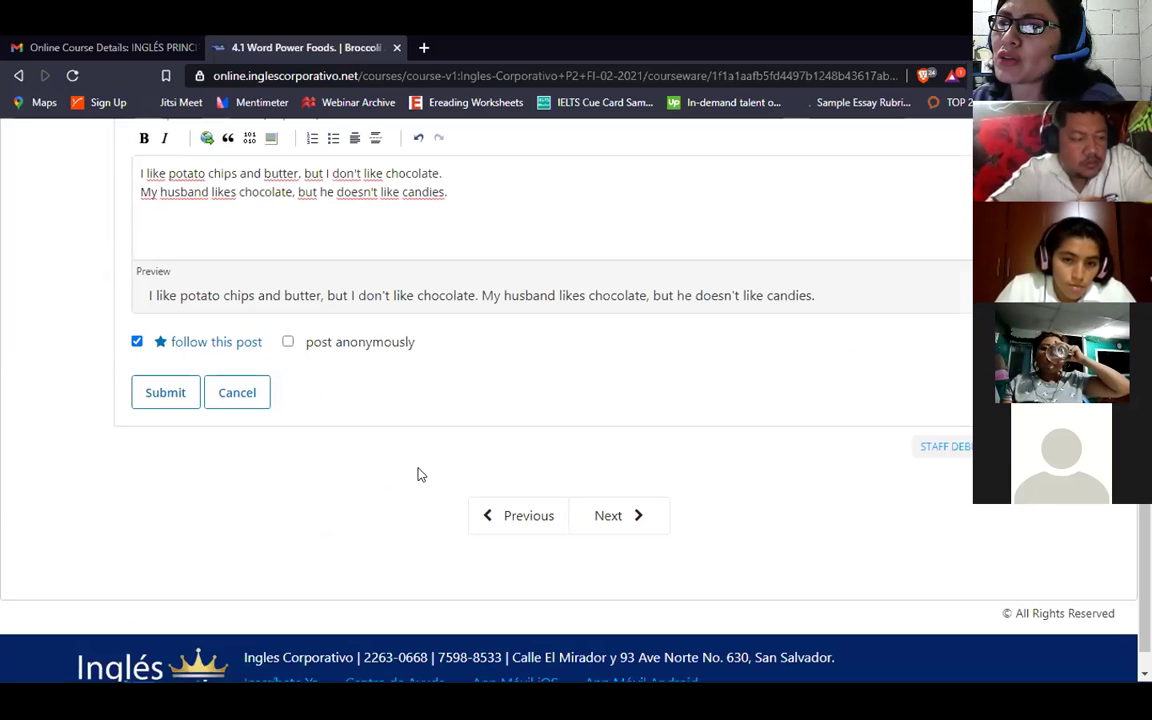
click(160, 393)
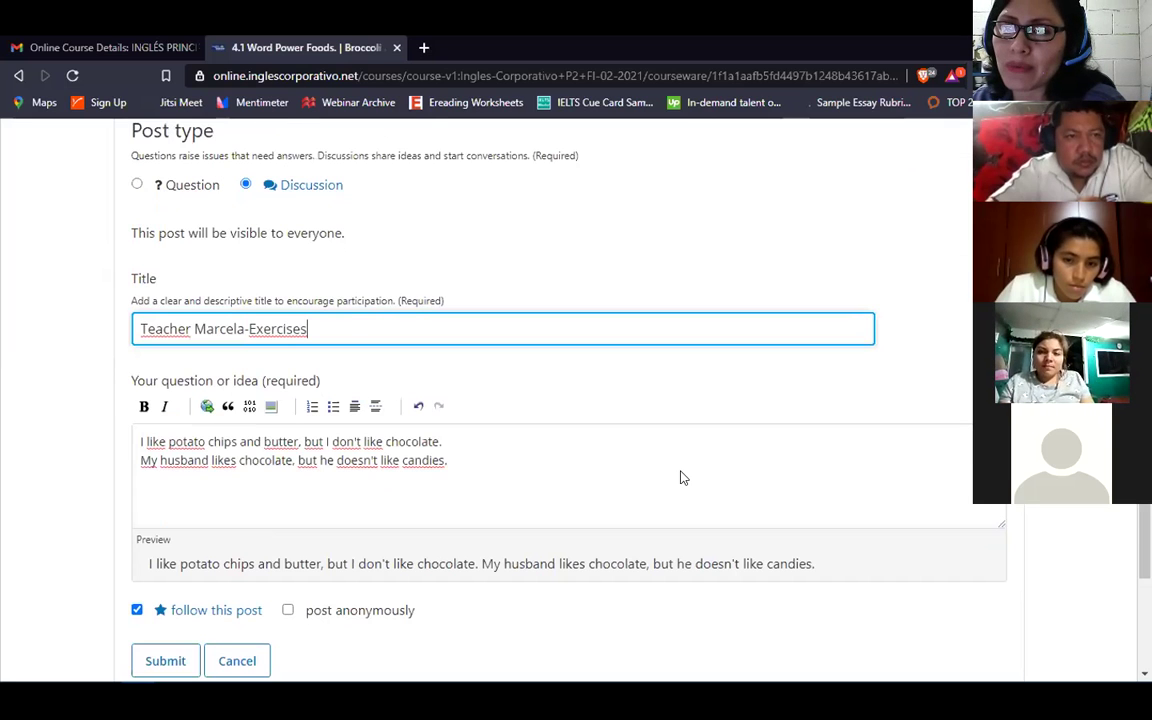
scroll(681, 470, up, 10)
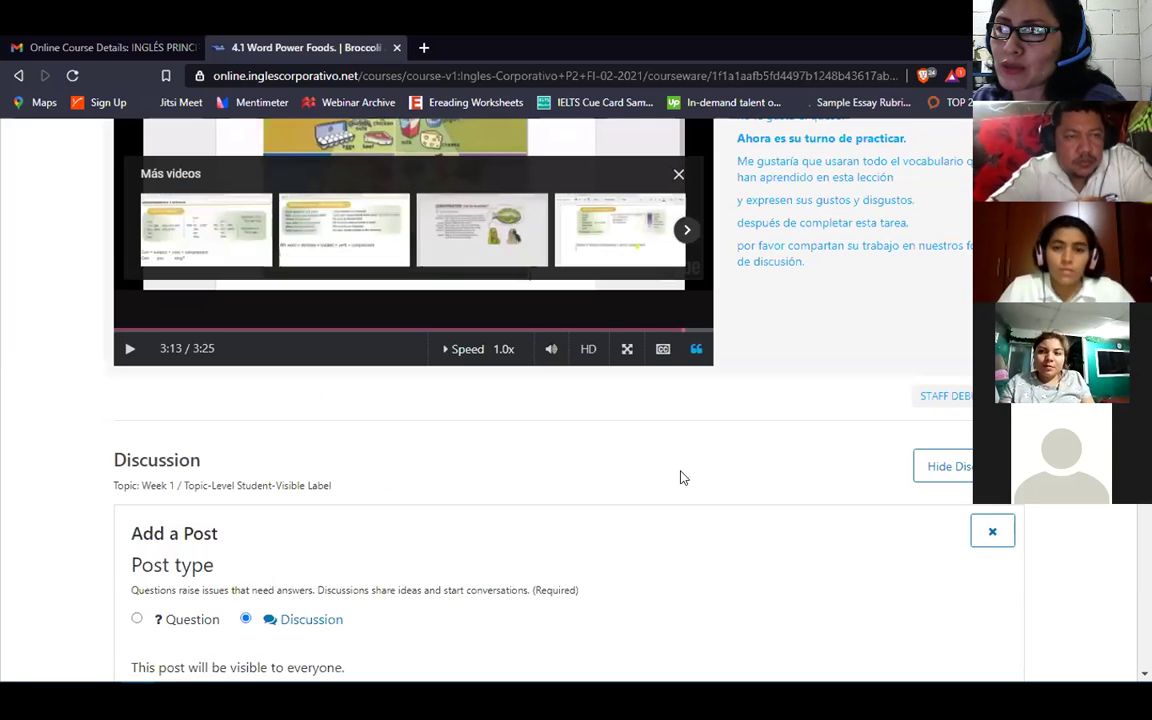
Cancel the drafted discussion post about food likes and dislikes and confirm discarding it
scroll(681, 477, down, 10)
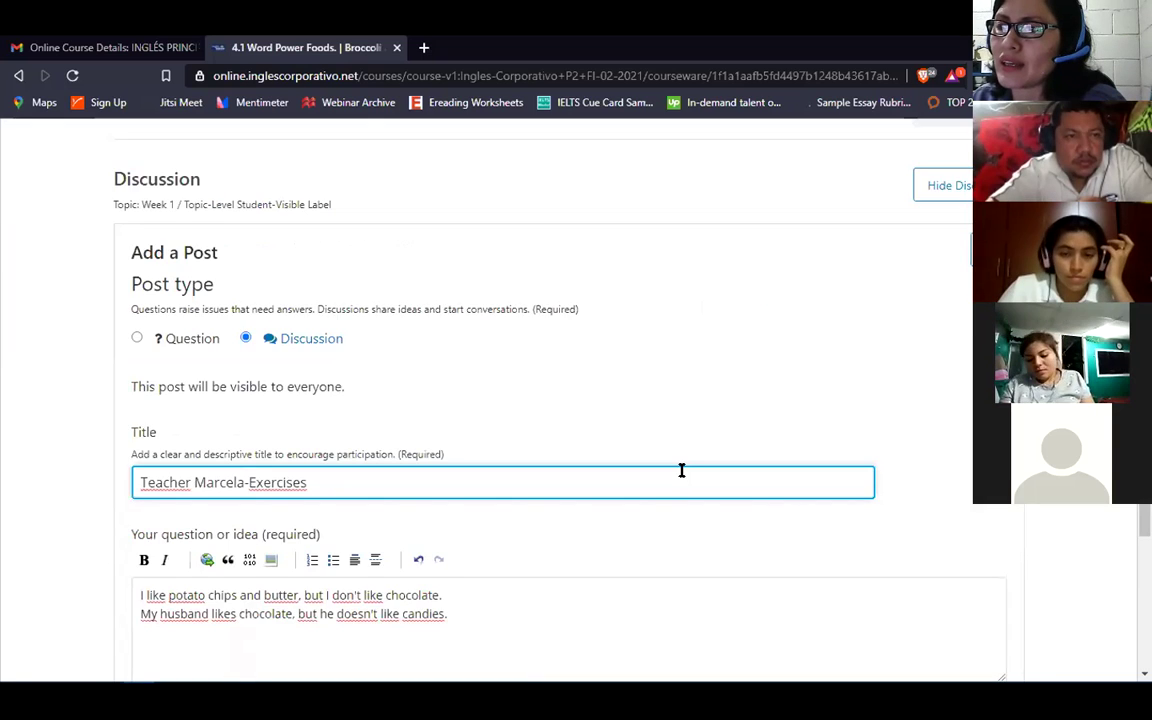
scroll(681, 472, down, 2)
scroll(330, 405, down, 2)
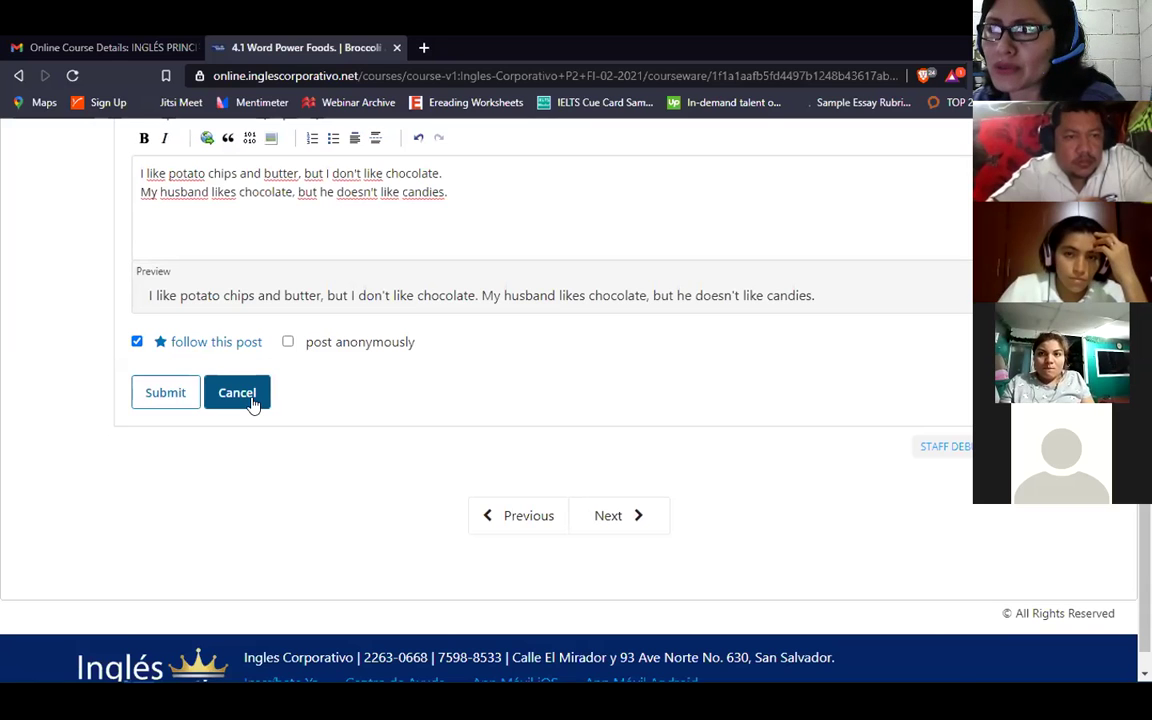
click(253, 403)
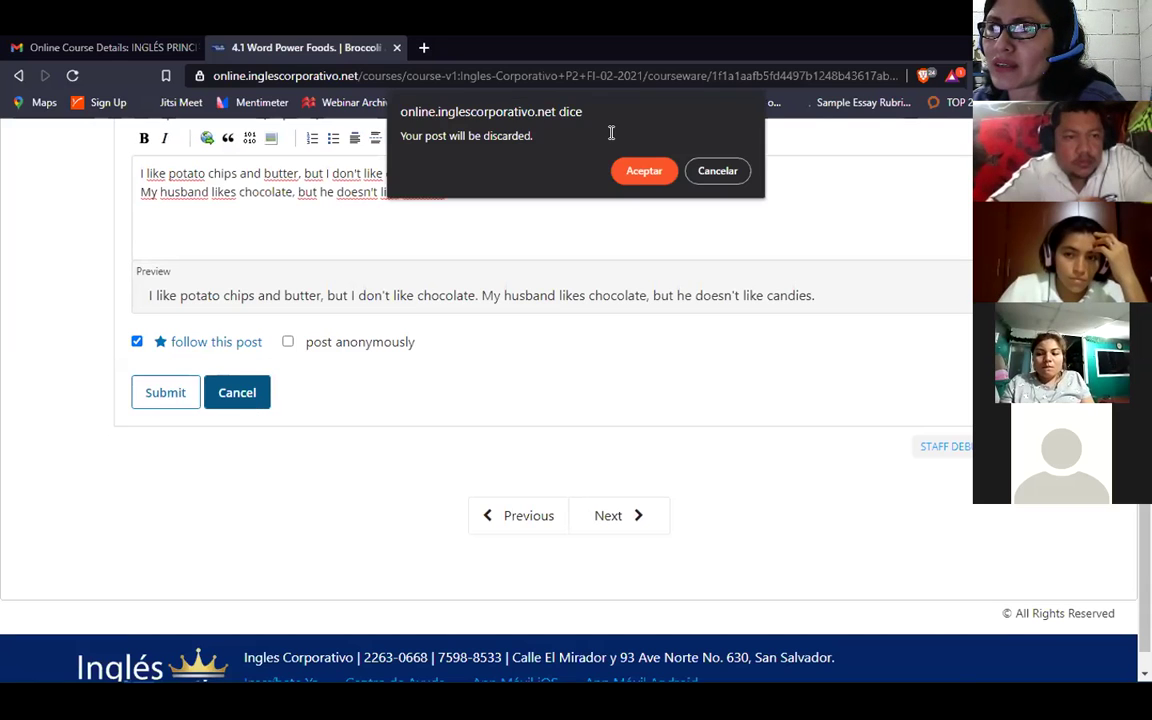
key(Return)
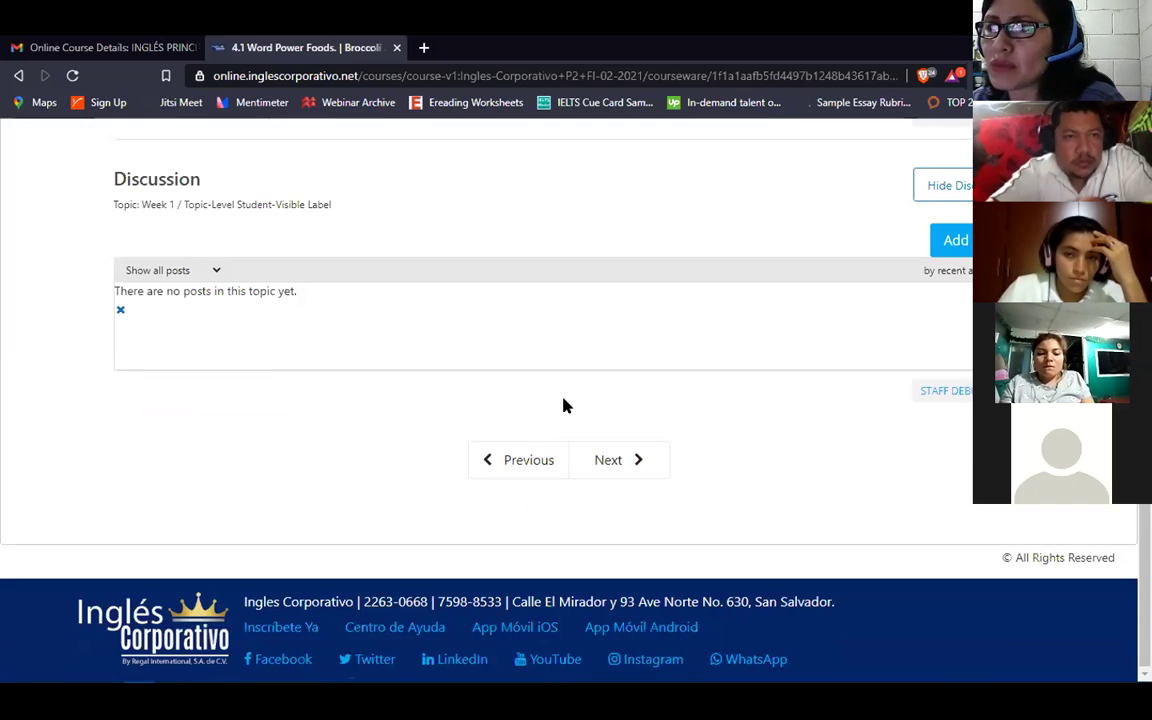
Return to the lesson's unit navigation and open the 4.2 Lesson Objective page
scroll(560, 400, up, 2)
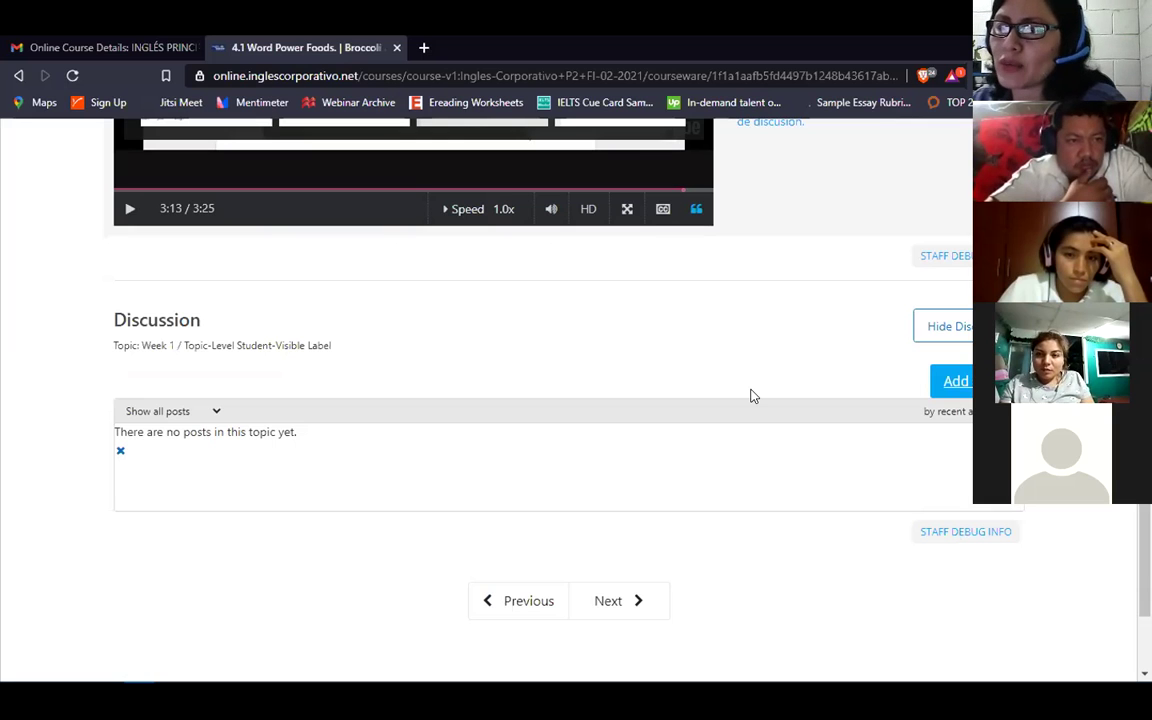
scroll(890, 219, up, 7)
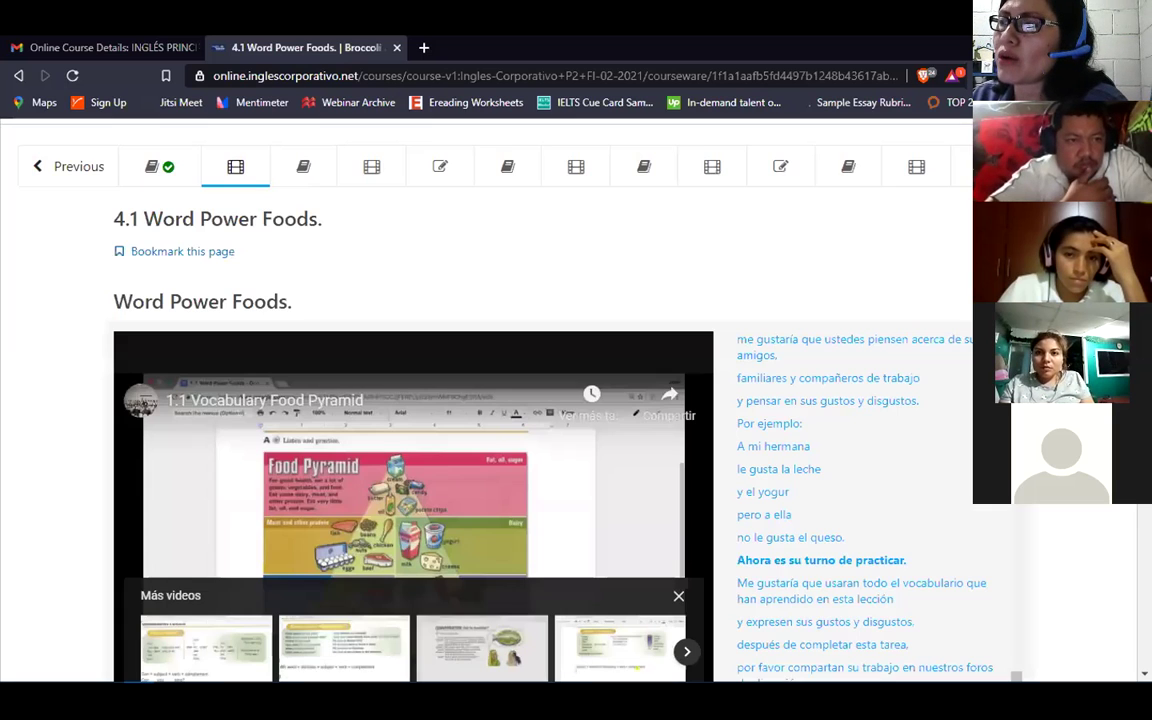
click(303, 166)
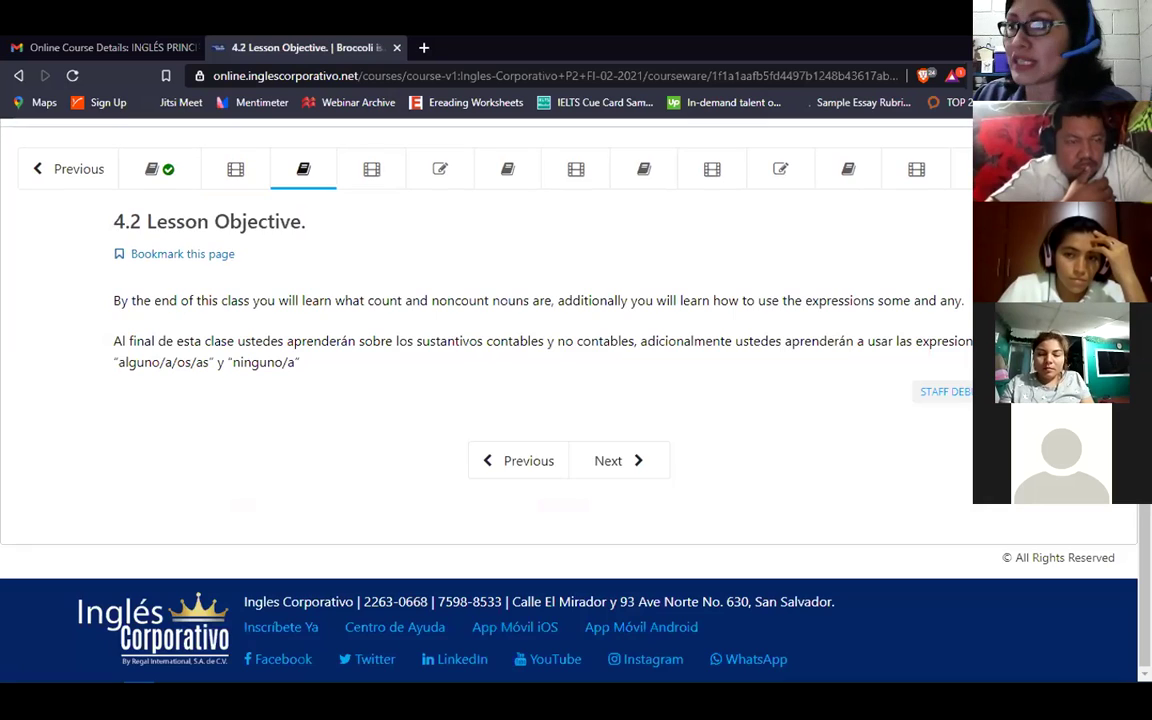